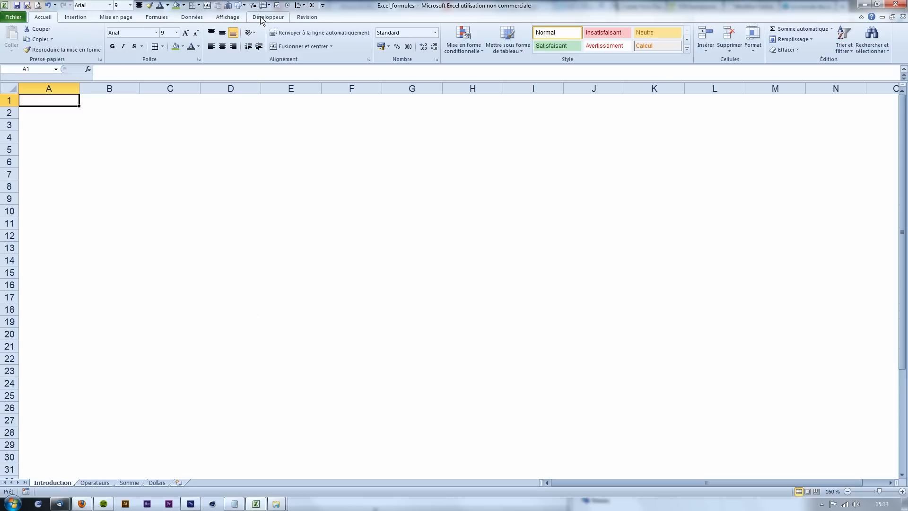
{"action": "left_click", "coordinate": [76, 17]}
{"action": "left_click", "coordinate": [116, 17]}
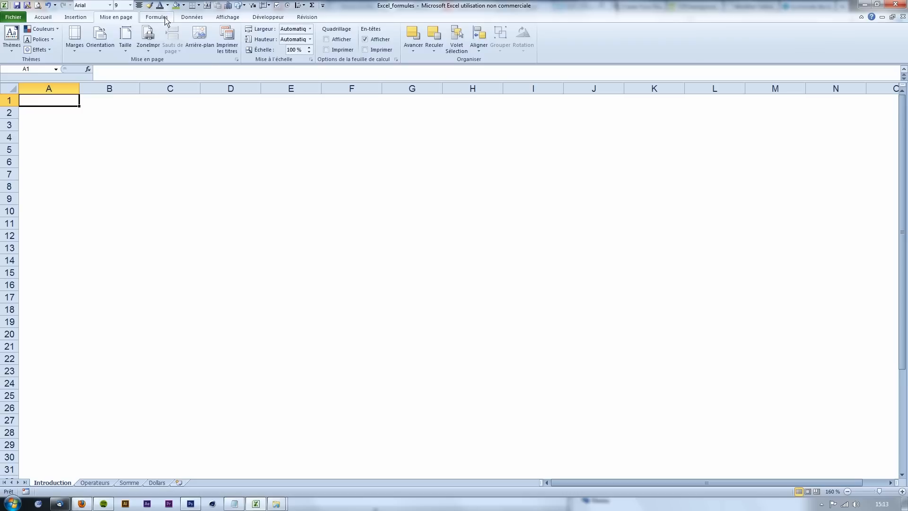
{"action": "left_click", "coordinate": [190, 18]}
{"action": "left_click", "coordinate": [229, 18]}
{"action": "left_click", "coordinate": [52, 18]}
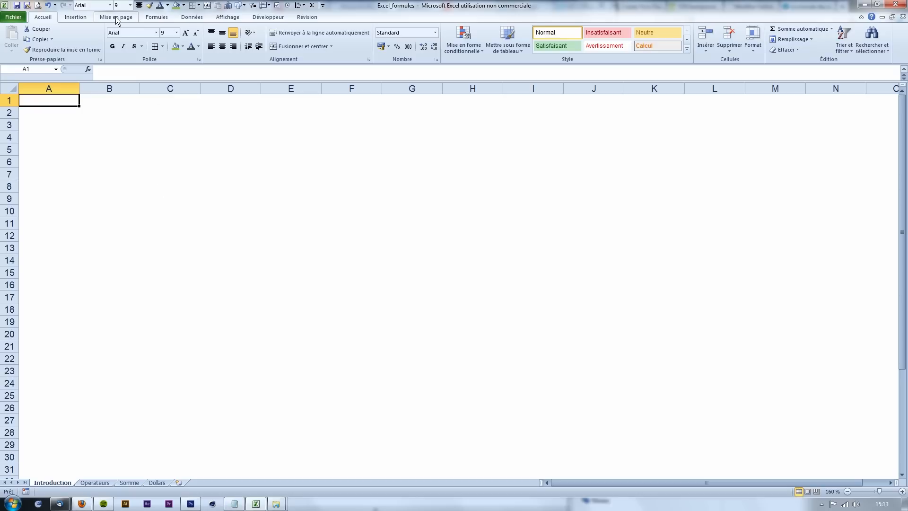
Turn on the gridlines for the Introduction sheet
{"action": "left_click", "coordinate": [229, 18]}
{"action": "left_click", "coordinate": [180, 49]}
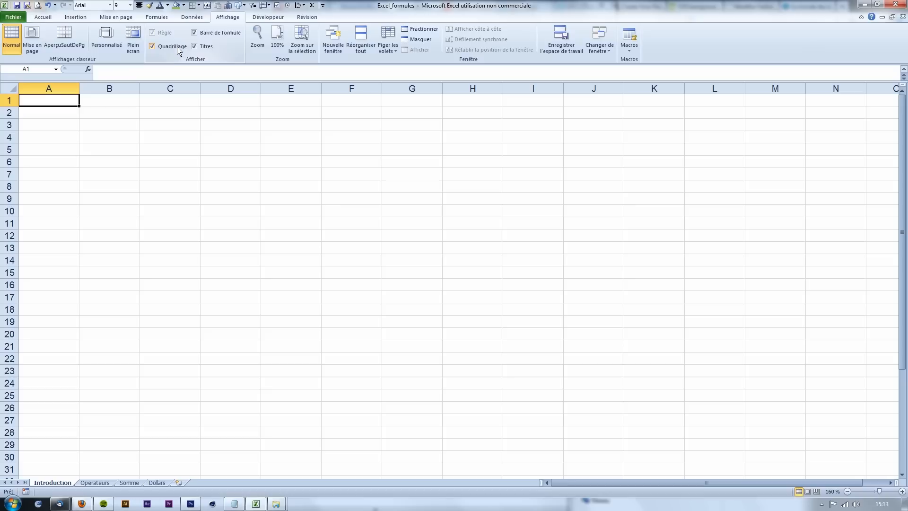
{"action": "left_click", "coordinate": [92, 127]}
Enter the number 10 in cell A1 and 5 in cell A2
{"action": "left_click", "coordinate": [68, 104]}
{"action": "type", "text": "10"}
{"action": "key", "text": "Return"}
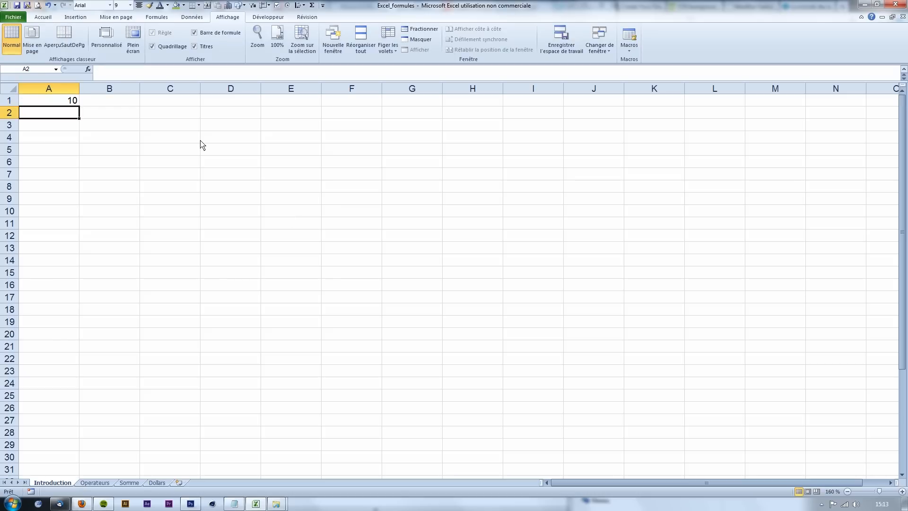
{"action": "type", "text": "5"}
{"action": "key", "text": "Return"}
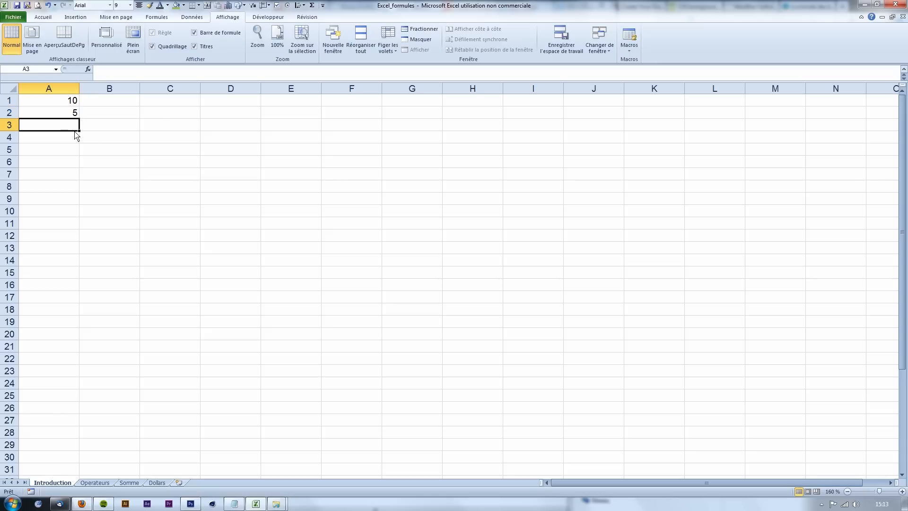
Select the range A1:A2 to review its two values, and dismiss the Windows notification
{"action": "left_click", "coordinate": [71, 105]}
{"action": "left_click_drag", "start_coordinate": [71, 107], "coordinate": [73, 117]}
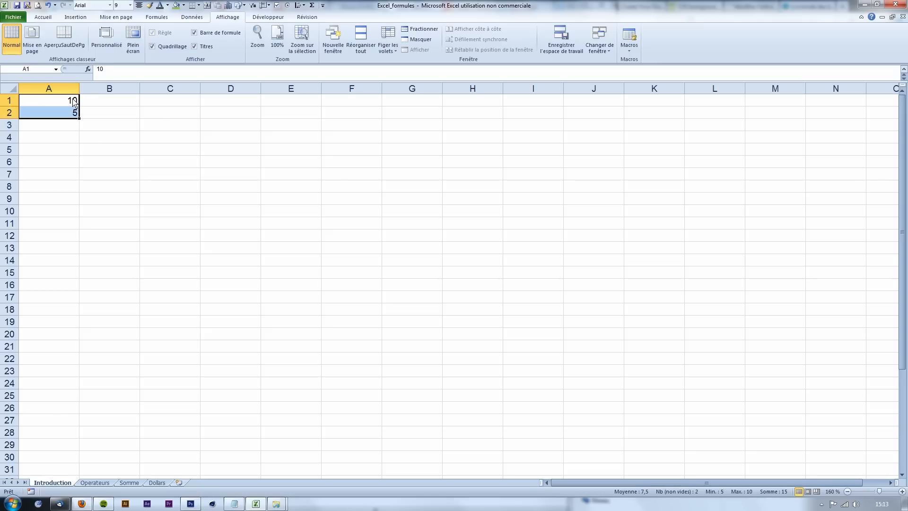
{"action": "left_click", "coordinate": [55, 127]}
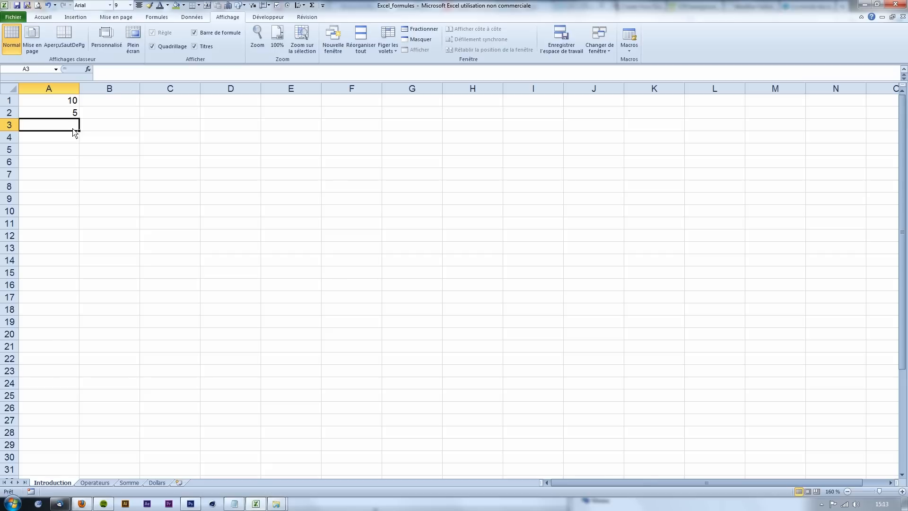
{"action": "left_click_drag", "start_coordinate": [69, 105], "coordinate": [65, 117]}
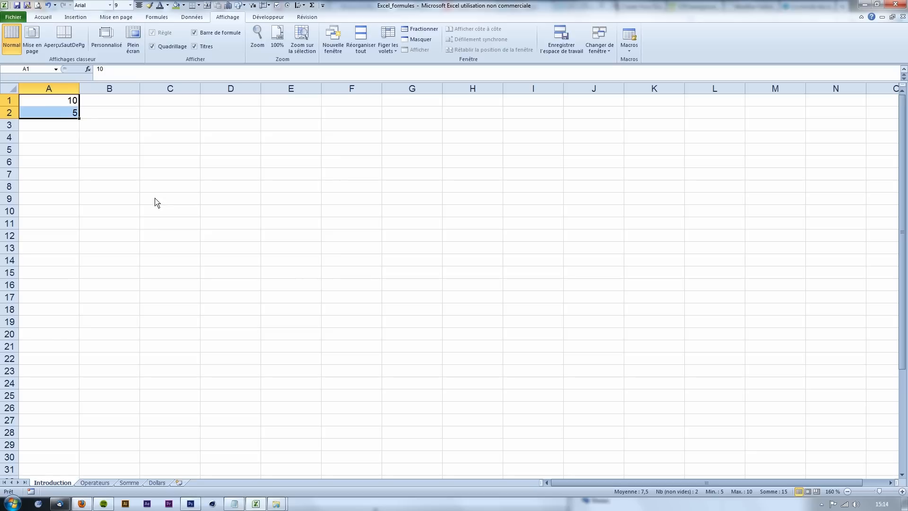
{"action": "left_click", "coordinate": [50, 130]}
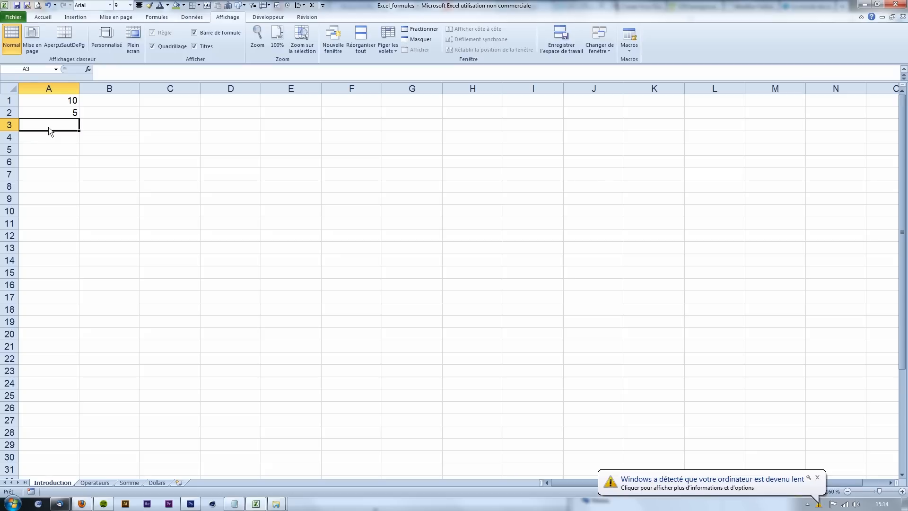
{"action": "left_click", "coordinate": [816, 477]}
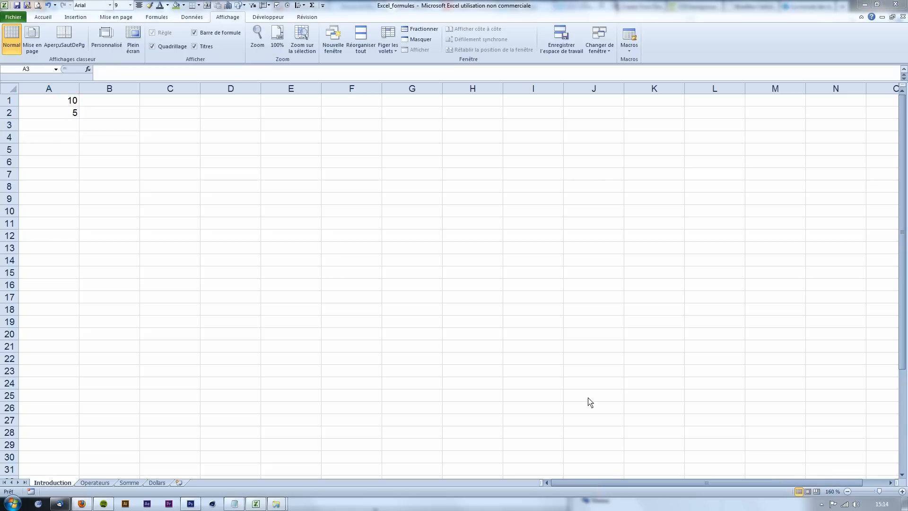
Enter the formula =A1+A2 in cell A3 and select that cell again to see its formula
{"action": "left_click", "coordinate": [38, 126]}
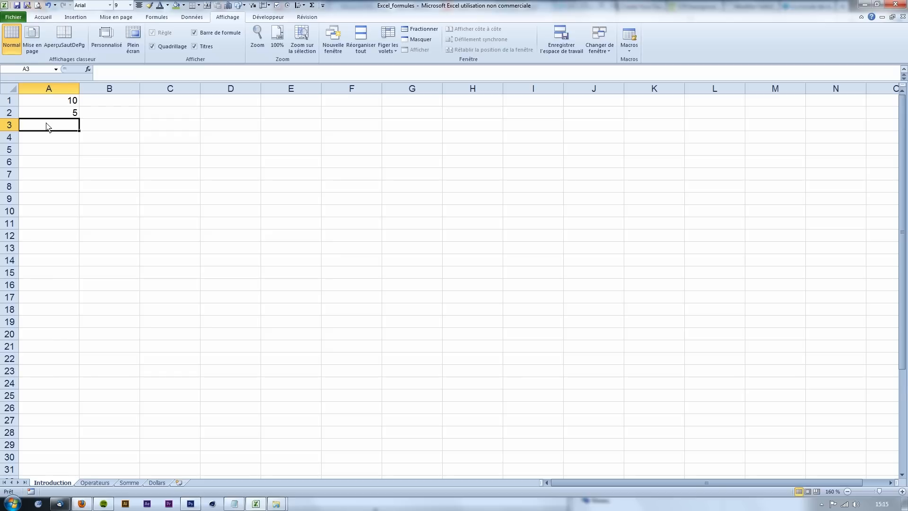
{"action": "type", "text": "="}
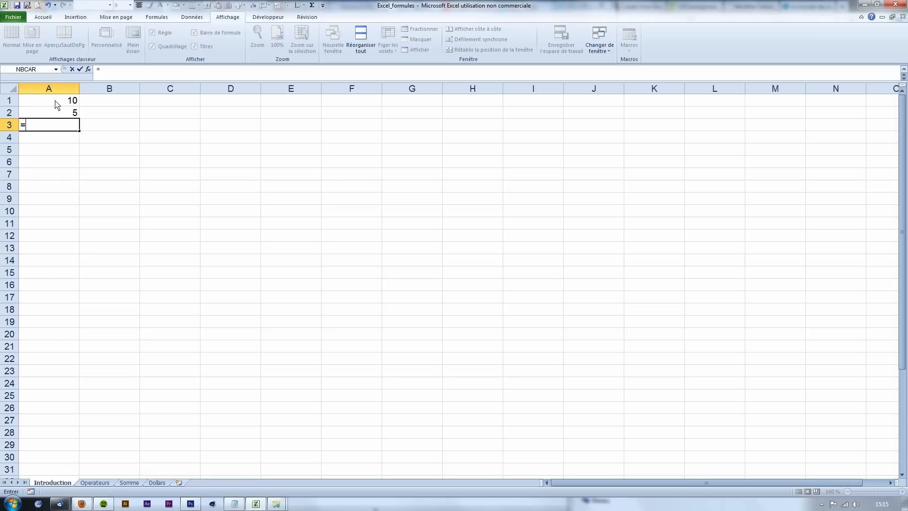
{"action": "left_click", "coordinate": [56, 104]}
{"action": "type", "text": "+"}
{"action": "left_click", "coordinate": [49, 114]}
{"action": "key", "text": "Return"}
{"action": "left_click", "coordinate": [57, 127]}
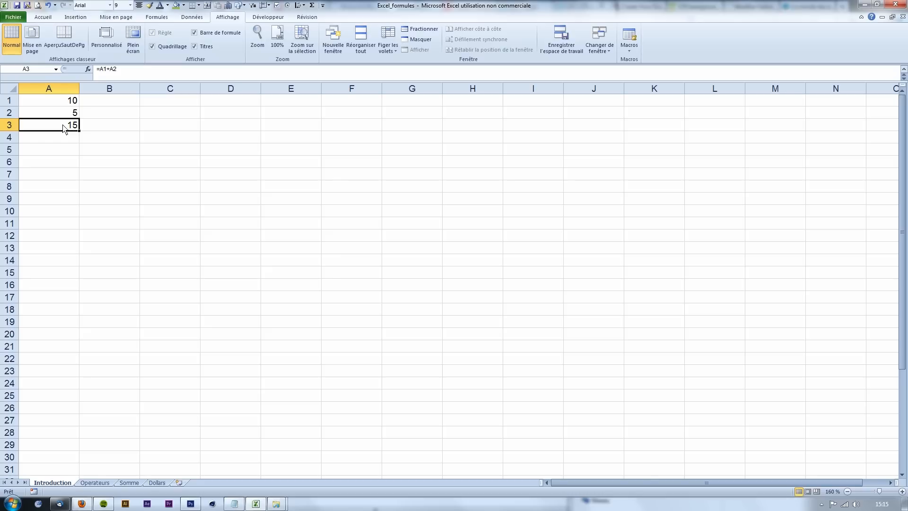
Test the sum formula by changing the value in A1 to 5, 2 and 3658 in turn
{"action": "left_click", "coordinate": [59, 104]}
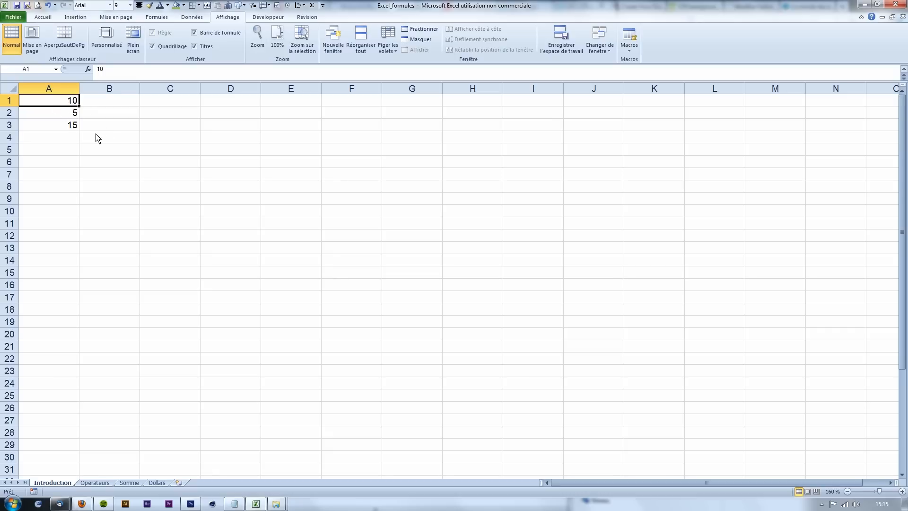
{"action": "type", "text": "5"}
{"action": "key", "text": "Return"}
{"action": "left_click", "coordinate": [75, 132]}
{"action": "left_click", "coordinate": [58, 101]}
{"action": "type", "text": "2"}
{"action": "key", "text": "Return"}
{"action": "key", "text": "Up"}
{"action": "type", "text": "3658"}
{"action": "key", "text": "Return"}
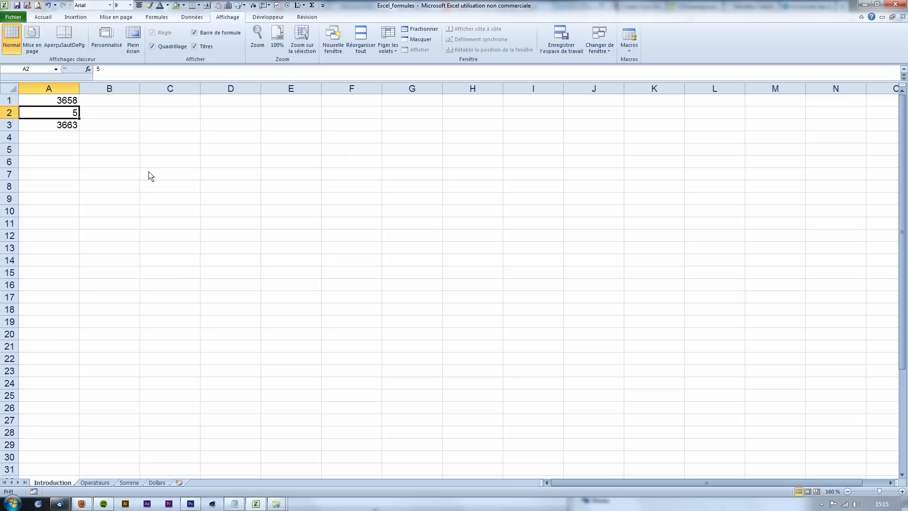
Set cell A1 back to 10 and select the sum cell A3
{"action": "left_click", "coordinate": [77, 103]}
{"action": "type", "text": "10"}
{"action": "key", "text": "Return"}
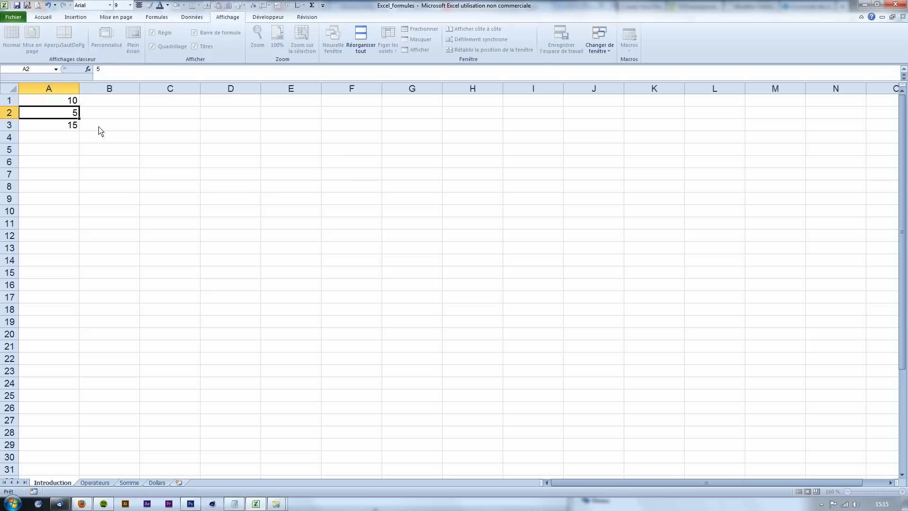
{"action": "key", "text": "Down"}
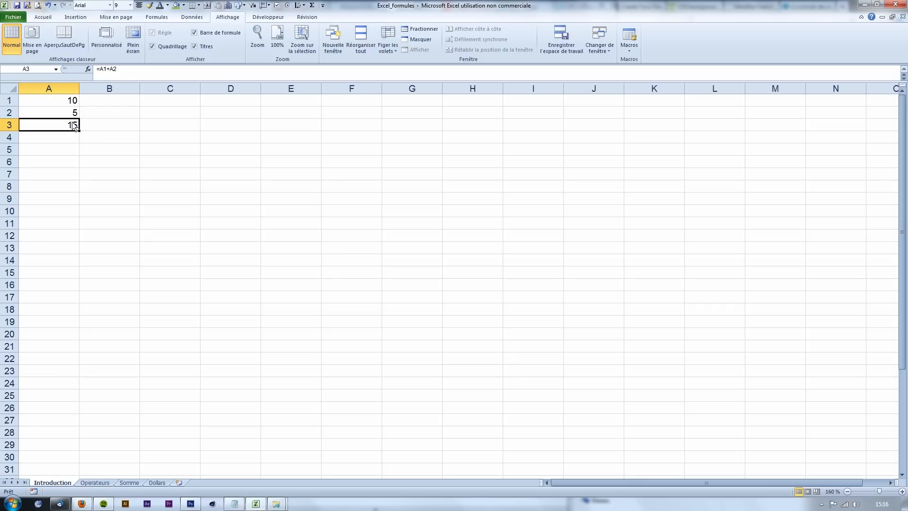
Read the notes in rows 37 to 41 on formula syntax and constants, dismissing the Windows notification, and return to the sheet's start
{"action": "scroll", "coordinate": [74, 126], "scroll_direction": "down", "scroll_amount": 7}
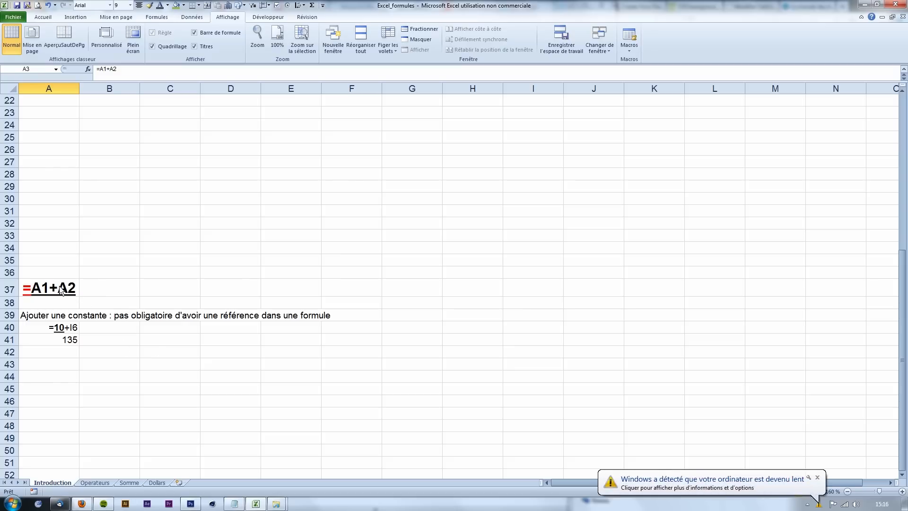
{"action": "left_click", "coordinate": [817, 477]}
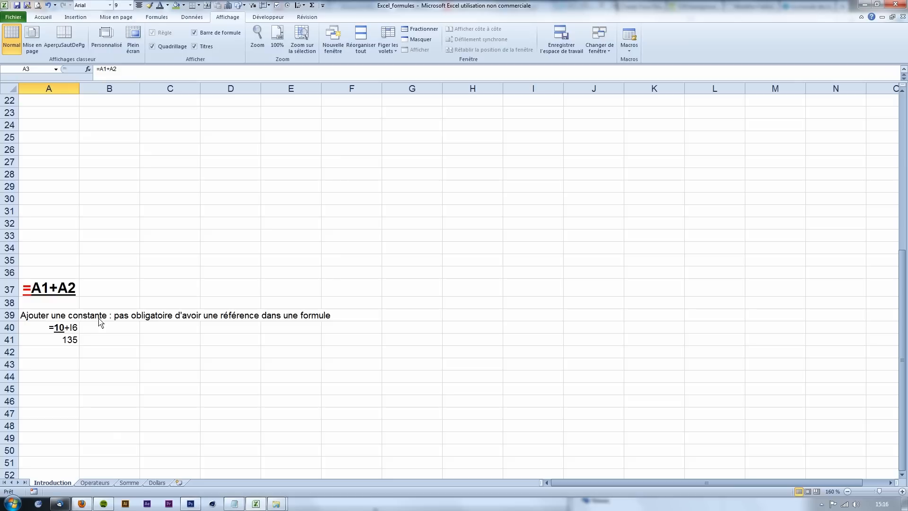
{"action": "scroll", "coordinate": [99, 321], "scroll_direction": "up", "scroll_amount": 7}
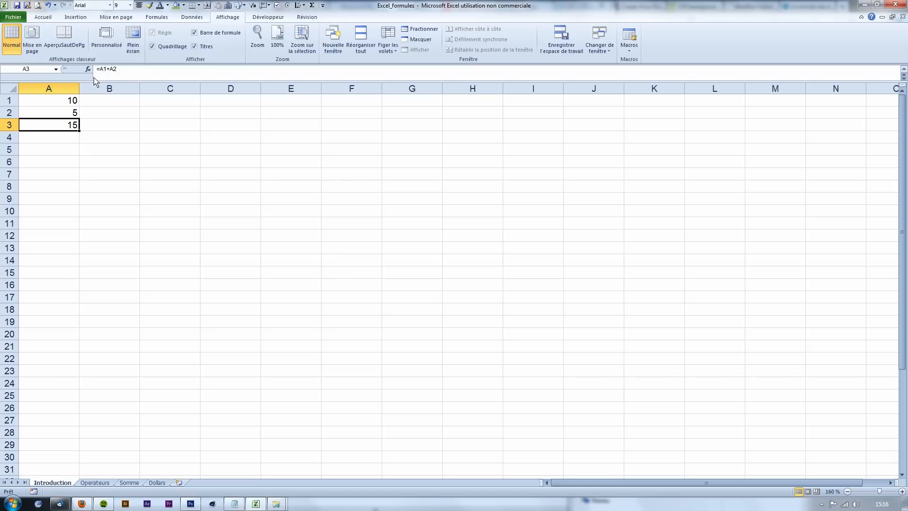
Clear the existing sum formula from cell A3
{"action": "left_click", "coordinate": [108, 71]}
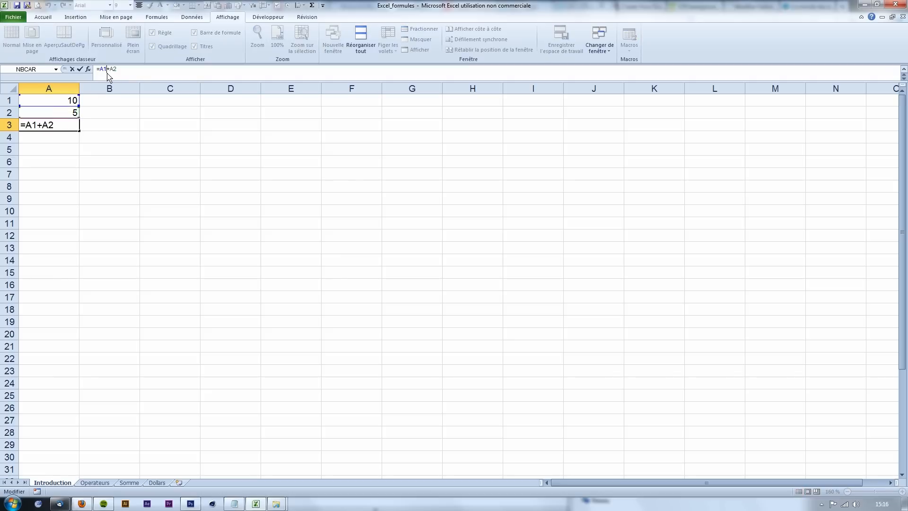
{"action": "left_click", "coordinate": [62, 126]}
{"action": "key", "text": "BackSpace"}
{"action": "key", "text": "BackSpace"}
{"action": "key", "text": "BackSpace"}
{"action": "key", "text": "BackSpace"}
{"action": "key", "text": "BackSpace"}
{"action": "key", "text": "BackSpace"}
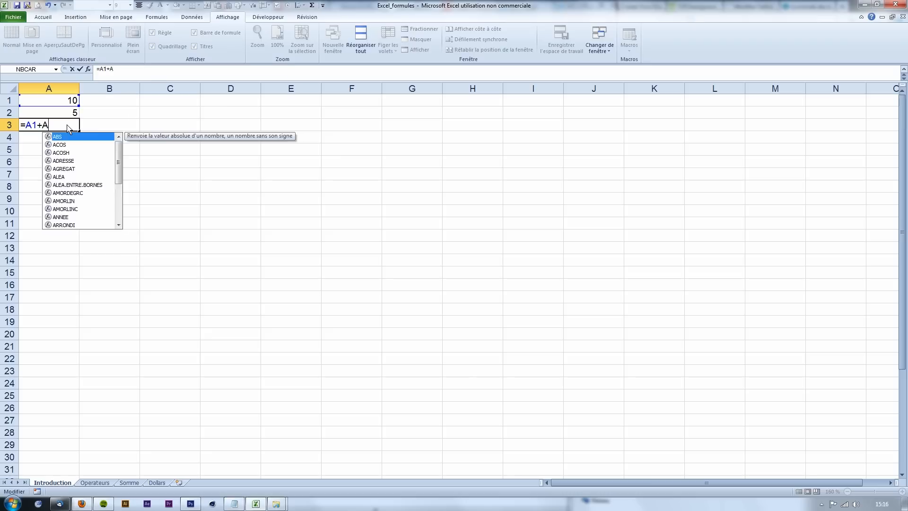
{"action": "left_click", "coordinate": [27, 190]}
Enter the formula =A1+22 in cell A3, combining a cell reference with a constant
{"action": "left_click", "coordinate": [60, 125]}
{"action": "type", "text": "="}
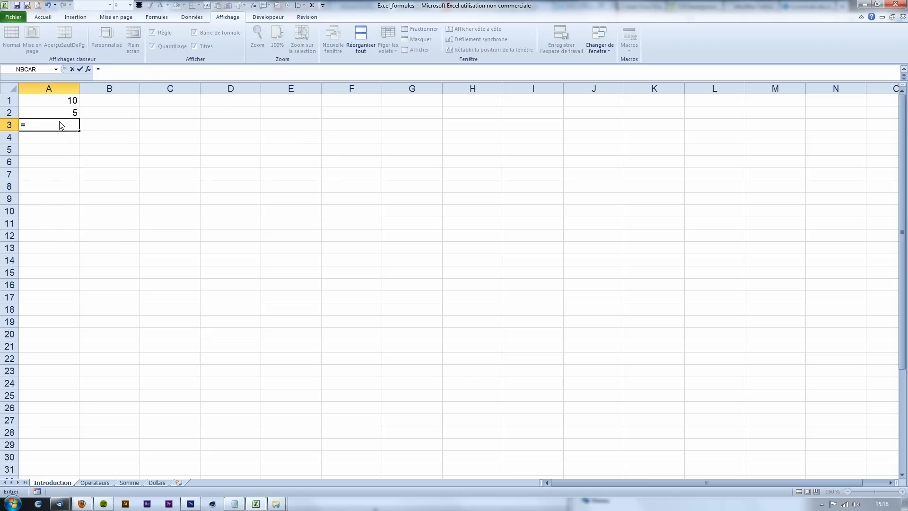
{"action": "left_click", "coordinate": [57, 104]}
{"action": "type", "text": "+22"}
{"action": "key", "text": "Return"}
{"action": "left_click", "coordinate": [67, 125]}
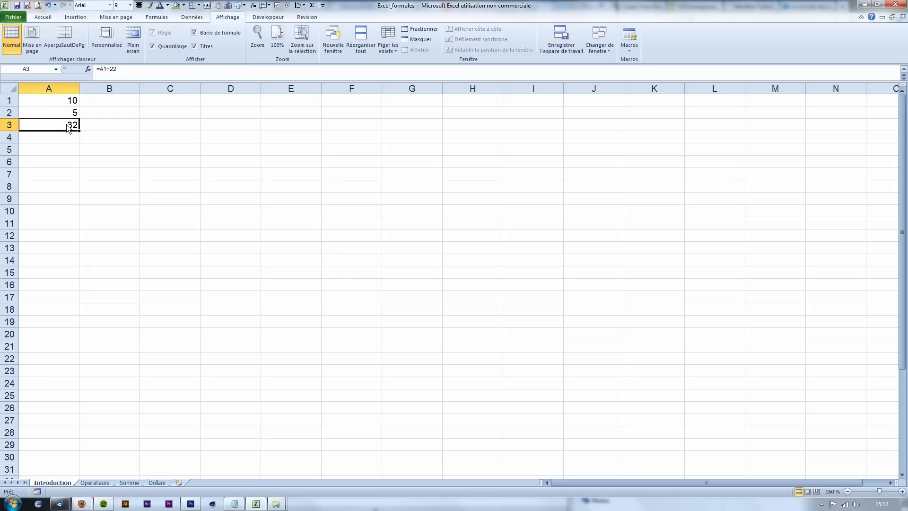
Highlight the constant in A3's formula and re-enter it as 22
{"action": "double_click", "coordinate": [67, 125]}
{"action": "left_click_drag", "start_coordinate": [66, 125], "coordinate": [46, 128]}
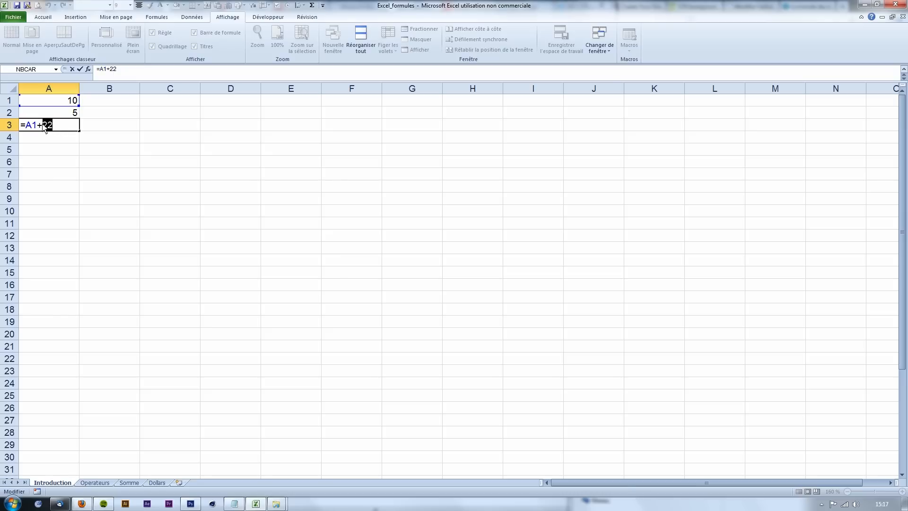
{"action": "left_click", "coordinate": [65, 151]}
{"action": "key", "text": "F2"}
{"action": "key", "text": "BackSpace"}
{"action": "key", "text": "BackSpace"}
{"action": "type", "text": "22"}
{"action": "key", "text": "Return"}
{"action": "left_click", "coordinate": [61, 128]}
Set cell A1 to 20 and examine the constant 22 in A3's formula without altering it
{"action": "left_click", "coordinate": [57, 104]}
{"action": "type", "text": "20"}
{"action": "key", "text": "Return"}
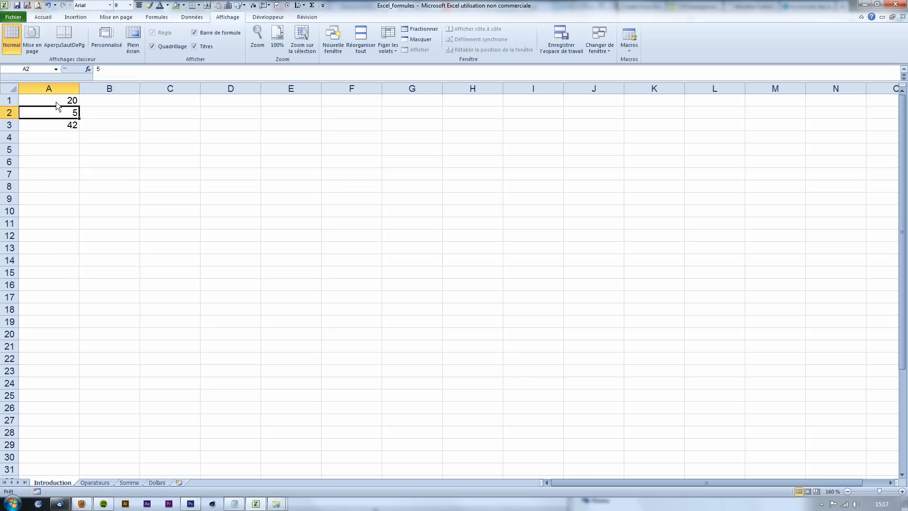
{"action": "left_click", "coordinate": [55, 128]}
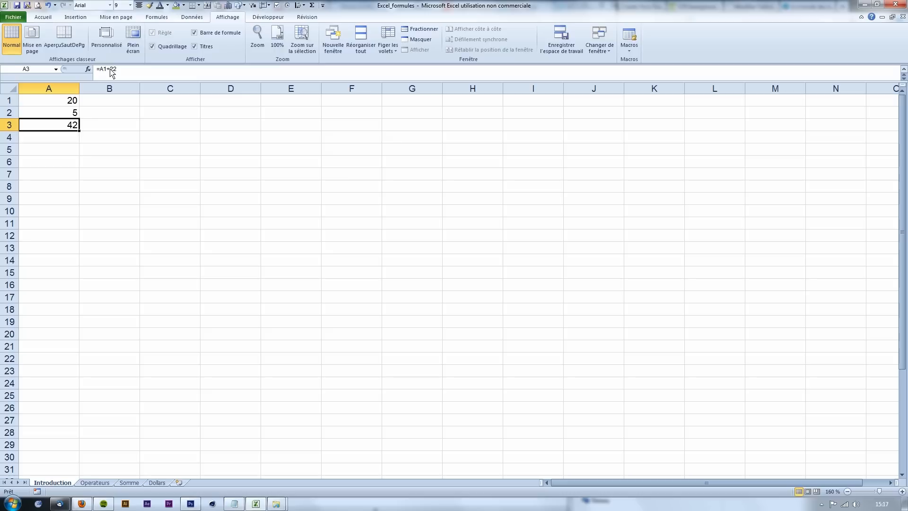
{"action": "left_click", "coordinate": [113, 69]}
{"action": "left_click_drag", "start_coordinate": [56, 128], "coordinate": [42, 127]}
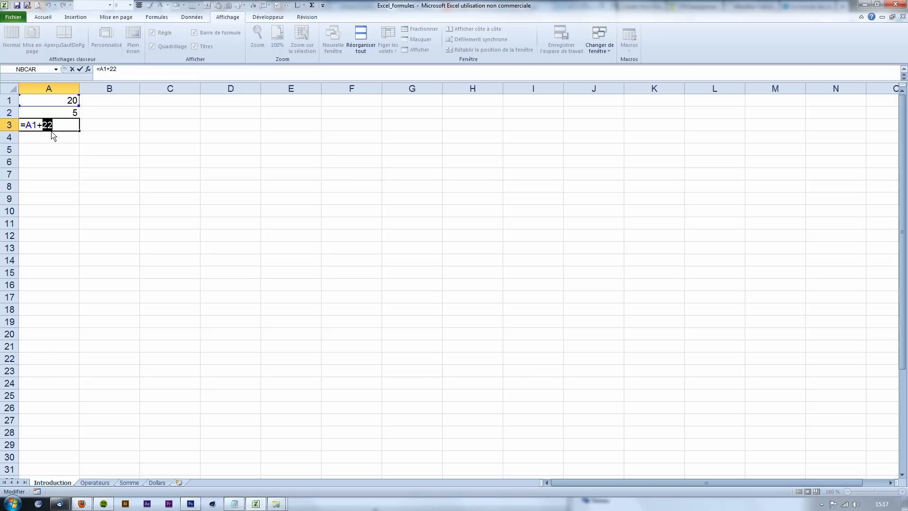
{"action": "key", "text": "Escape"}
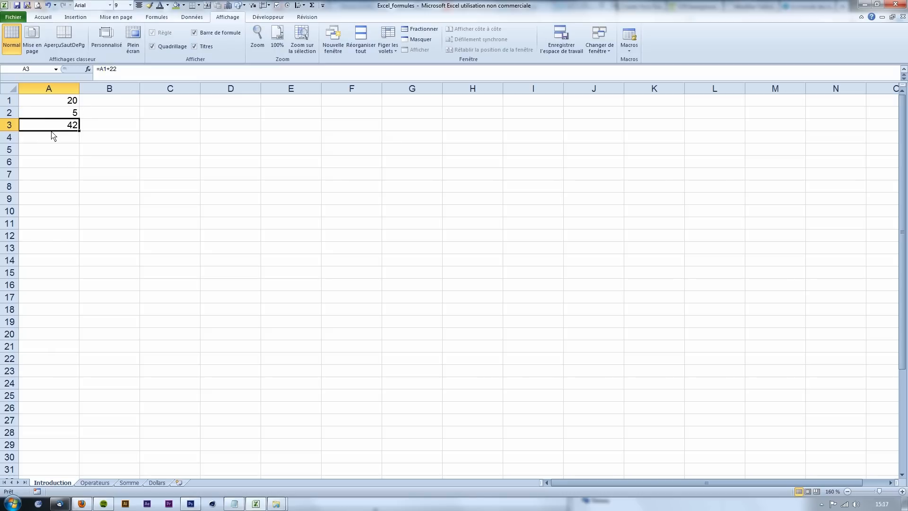
Set cell A1 to 10 and then to 5, and select A3 to check the formula
{"action": "left_click", "coordinate": [69, 101]}
{"action": "type", "text": "10"}
{"action": "key", "text": "Return"}
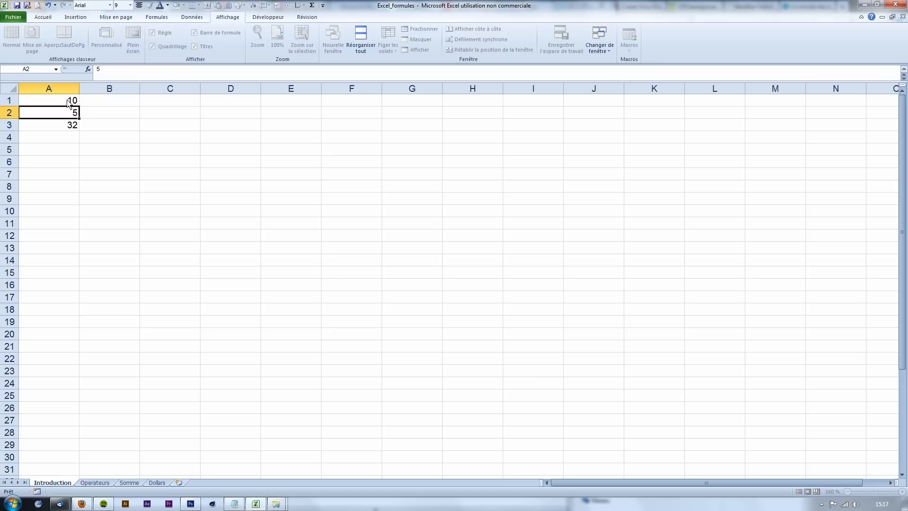
{"action": "left_click", "coordinate": [72, 102]}
{"action": "type", "text": "5"}
{"action": "key", "text": "Return"}
{"action": "left_click", "coordinate": [74, 127]}
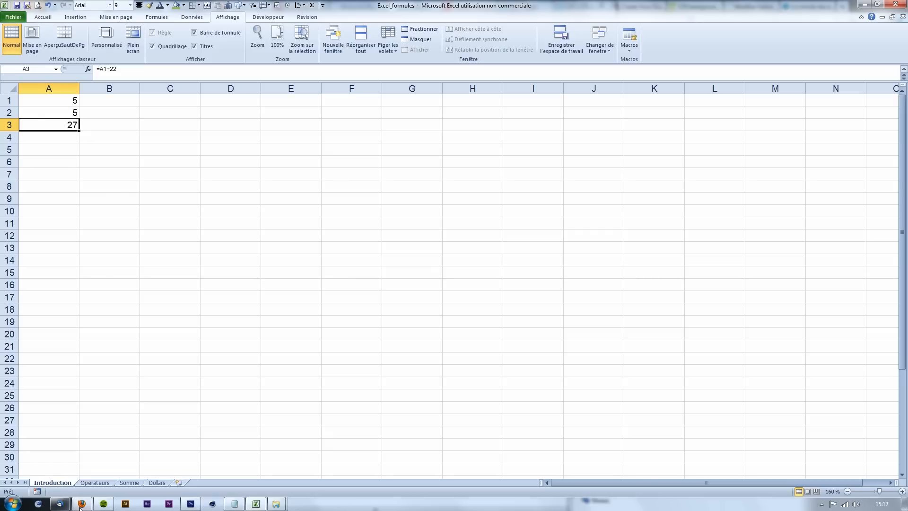
Switch to the Operateurs sheet, look at the subtraction and multiplication operators in column C, and dismiss the Windows notification
{"action": "left_click", "coordinate": [97, 482]}
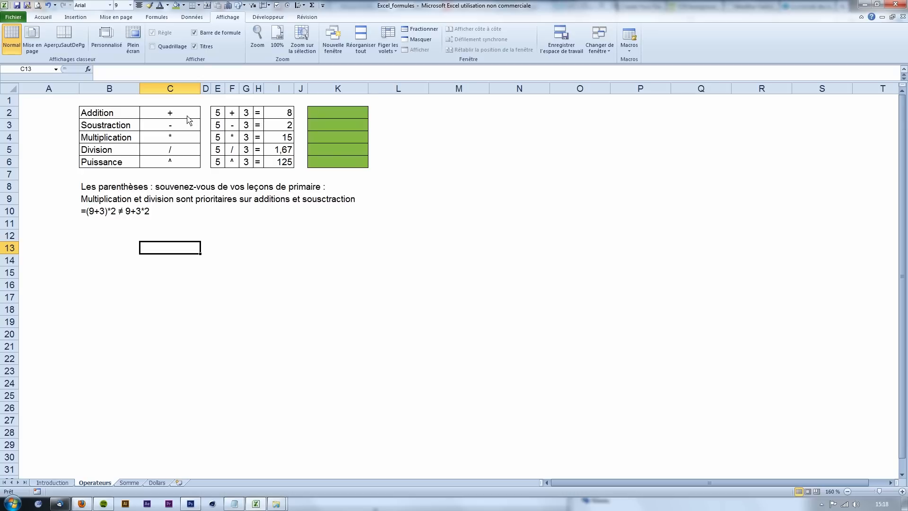
{"action": "left_click", "coordinate": [184, 130]}
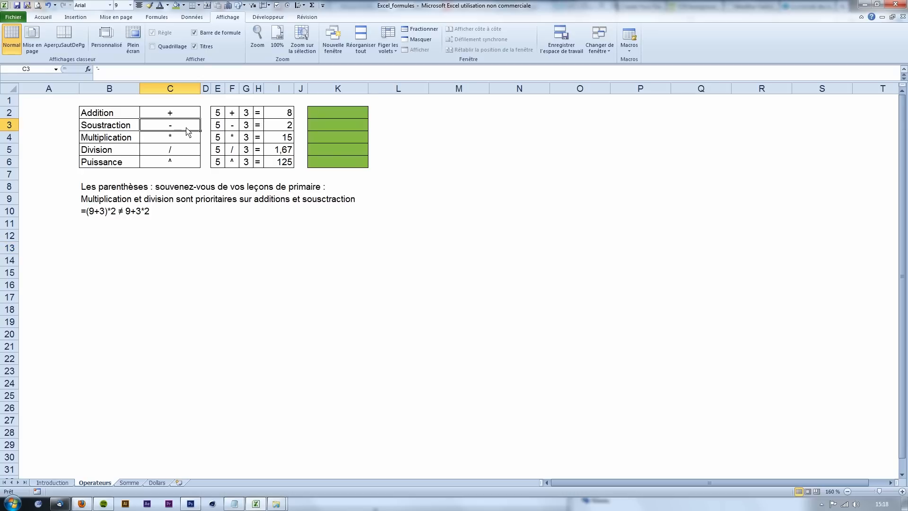
{"action": "left_click", "coordinate": [188, 138]}
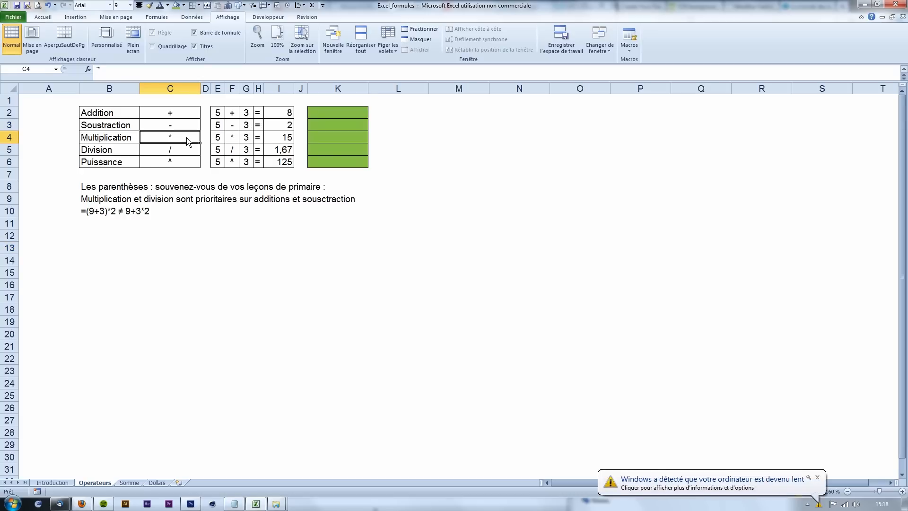
{"action": "left_click", "coordinate": [817, 477]}
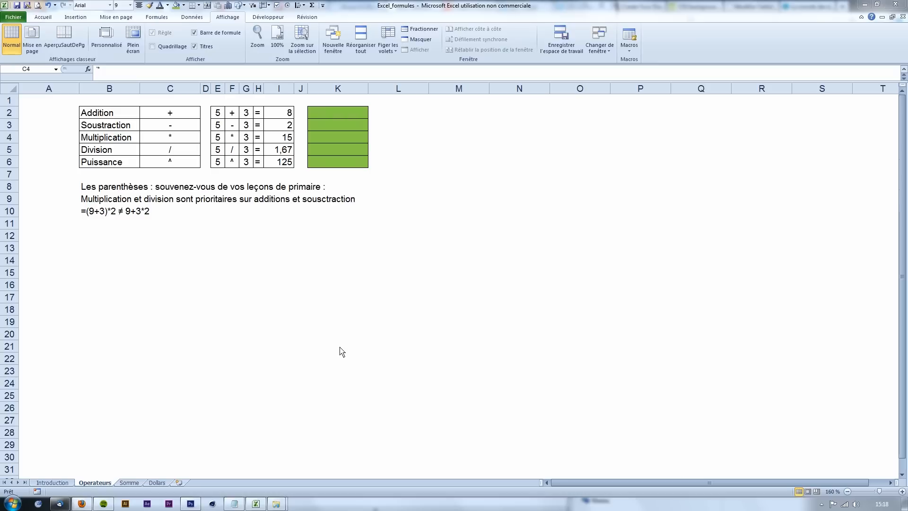
Look at the division and power operators in column C, and add E2 and G2 with a formula in K2
{"action": "left_click", "coordinate": [176, 152]}
{"action": "left_click", "coordinate": [183, 155]}
{"action": "left_click", "coordinate": [185, 166]}
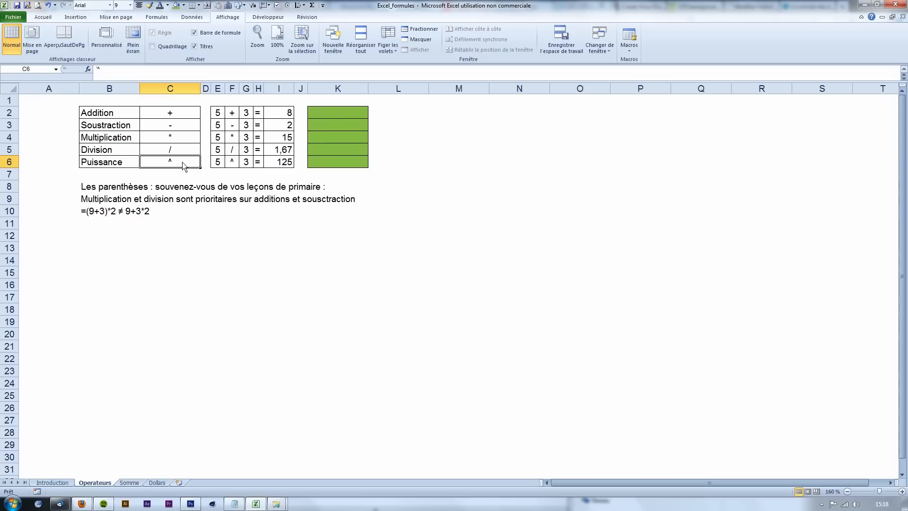
{"action": "left_click", "coordinate": [329, 118]}
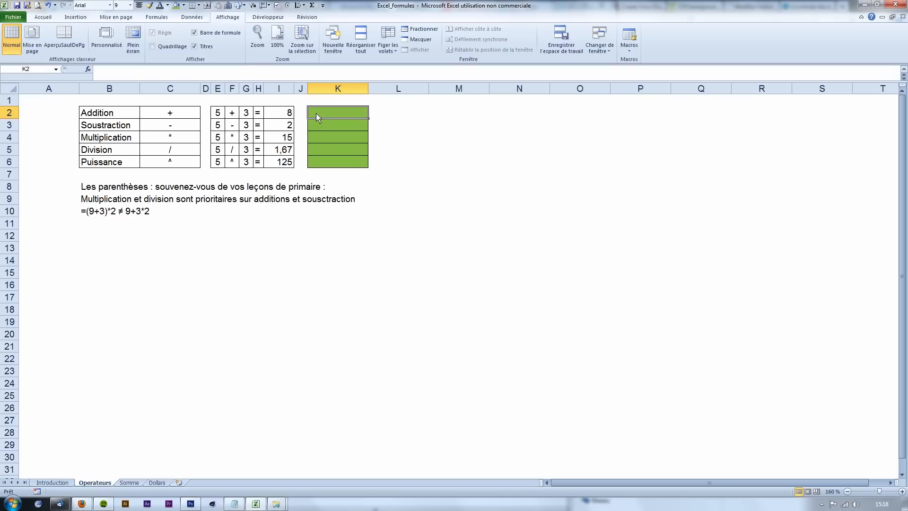
{"action": "type", "text": "="}
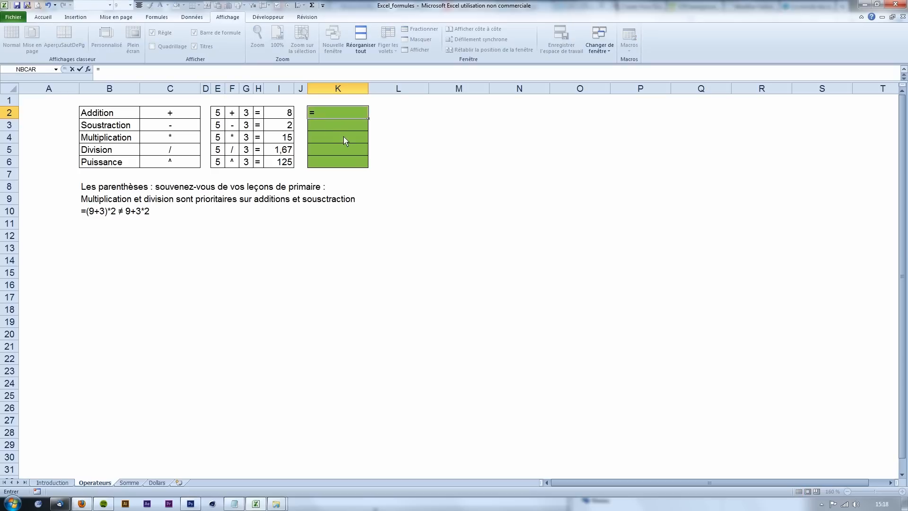
{"action": "left_click", "coordinate": [219, 117]}
{"action": "type", "text": "+"}
{"action": "left_click", "coordinate": [247, 114]}
{"action": "key", "text": "Return"}
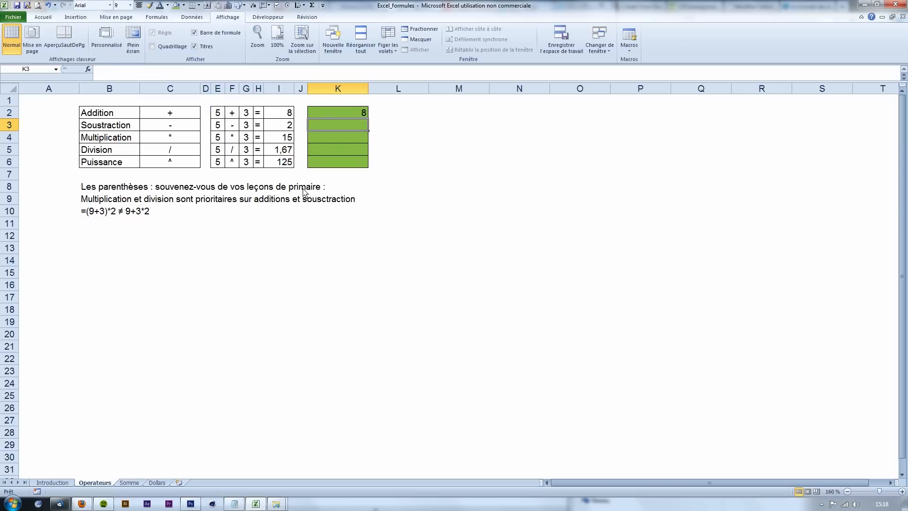
Enter a formula in K3 that subtracts G3 from E3
{"action": "type", "text": "="}
{"action": "left_click", "coordinate": [218, 129]}
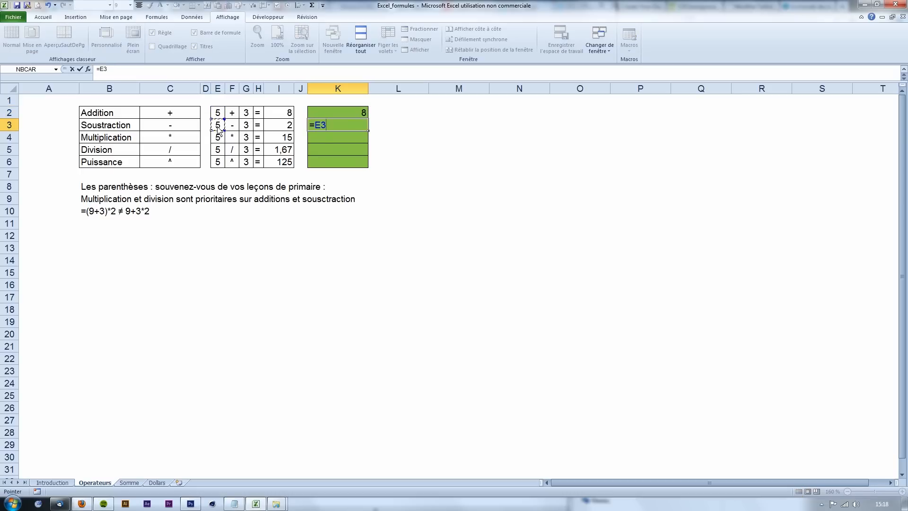
{"action": "type", "text": "-"}
{"action": "left_click", "coordinate": [247, 126]}
{"action": "key", "text": "Return"}
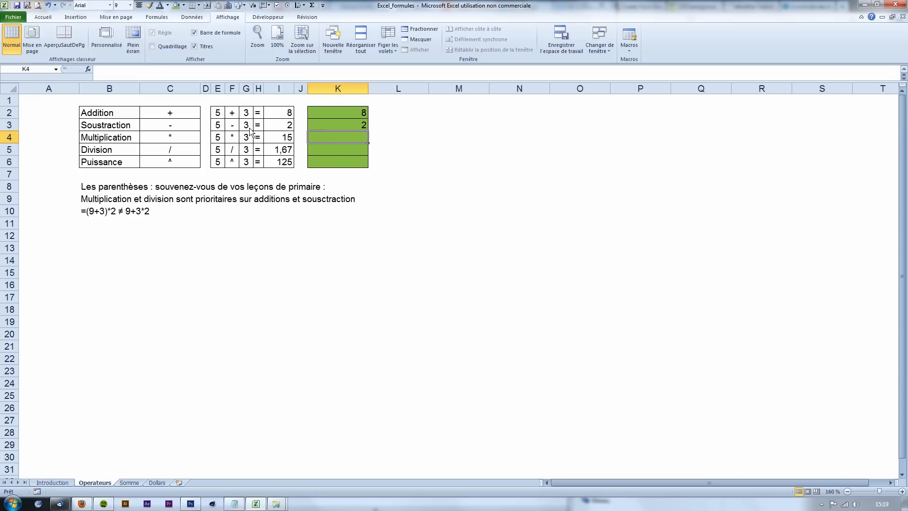
Enter a formula in K4 that multiplies E4 by G4
{"action": "type", "text": "="}
{"action": "left_click", "coordinate": [220, 140]}
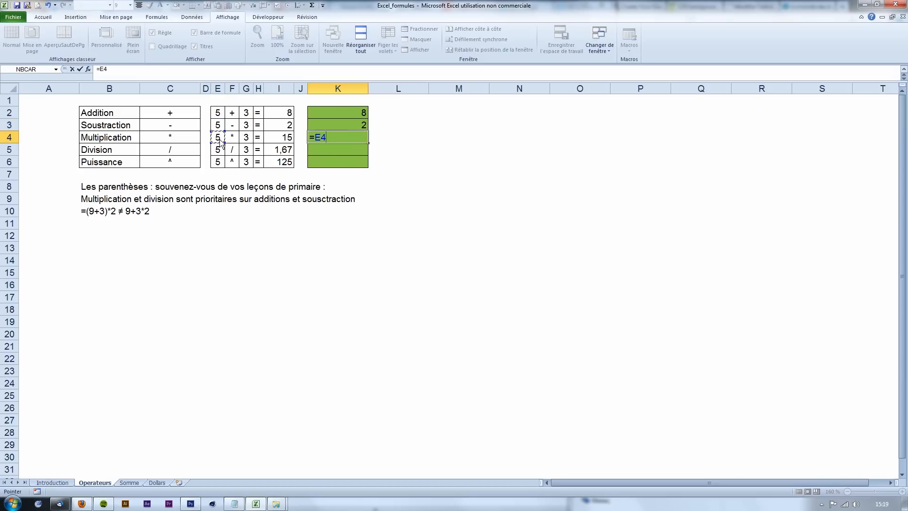
{"action": "type", "text": "*"}
{"action": "left_click", "coordinate": [246, 140]}
{"action": "key", "text": "Return"}
Enter a formula in K5 that divides E5 by G5, and compare it with the formula in I5
{"action": "type", "text": "="}
{"action": "left_click", "coordinate": [219, 152]}
{"action": "type", "text": "/"}
{"action": "left_click", "coordinate": [245, 152]}
{"action": "key", "text": "Return"}
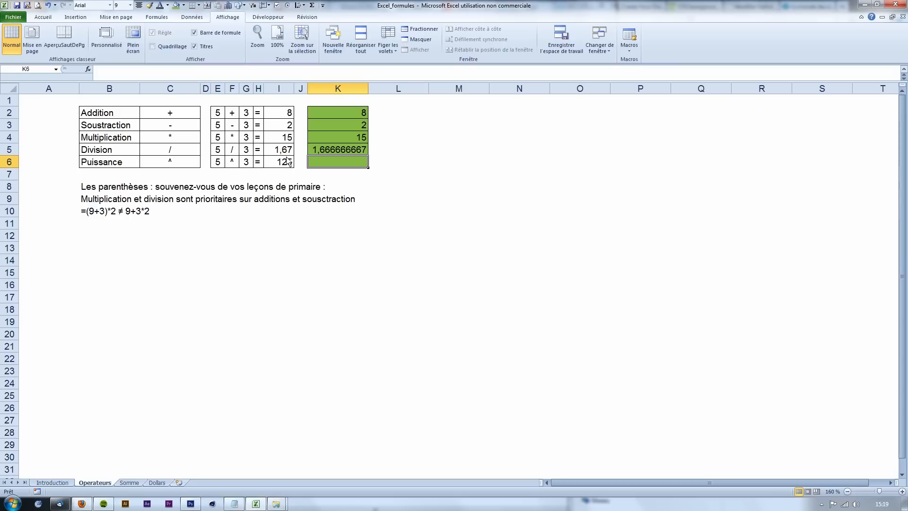
{"action": "left_click", "coordinate": [327, 151]}
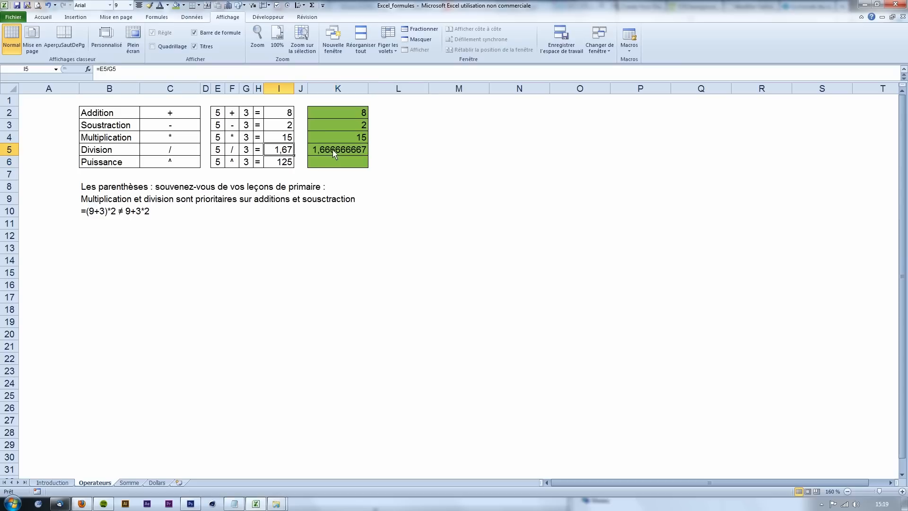
Enter a formula in K6 that raises E6 to the power of G6
{"action": "left_click", "coordinate": [332, 164]}
{"action": "type", "text": "="}
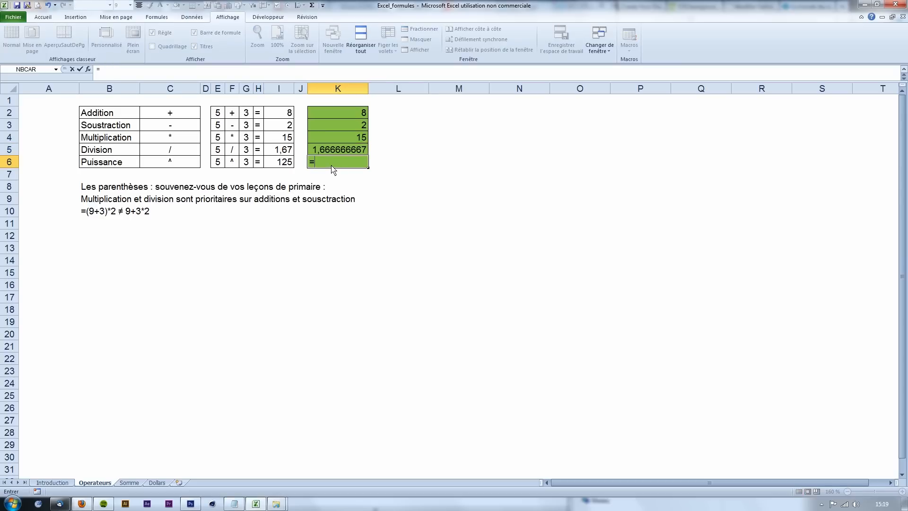
{"action": "left_click", "coordinate": [218, 161]}
{"action": "left_click", "coordinate": [128, 72]}
{"action": "left_click", "coordinate": [247, 162]}
{"action": "left_click", "coordinate": [343, 164]}
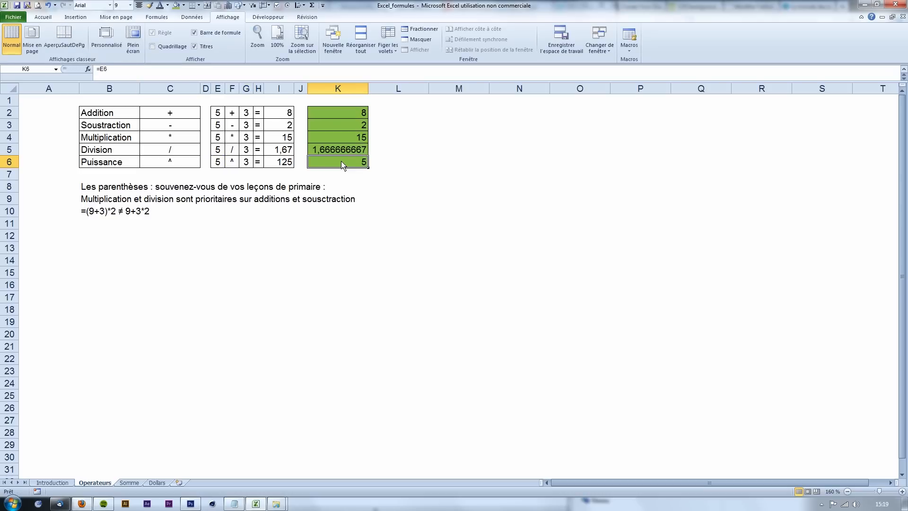
{"action": "left_click", "coordinate": [138, 72]}
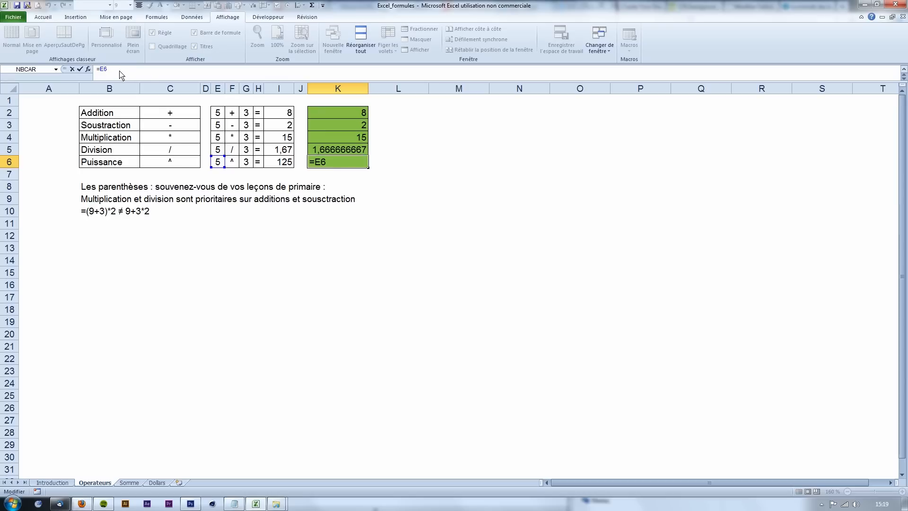
{"action": "type", "text": "^^"}
{"action": "left_click", "coordinate": [246, 163]}
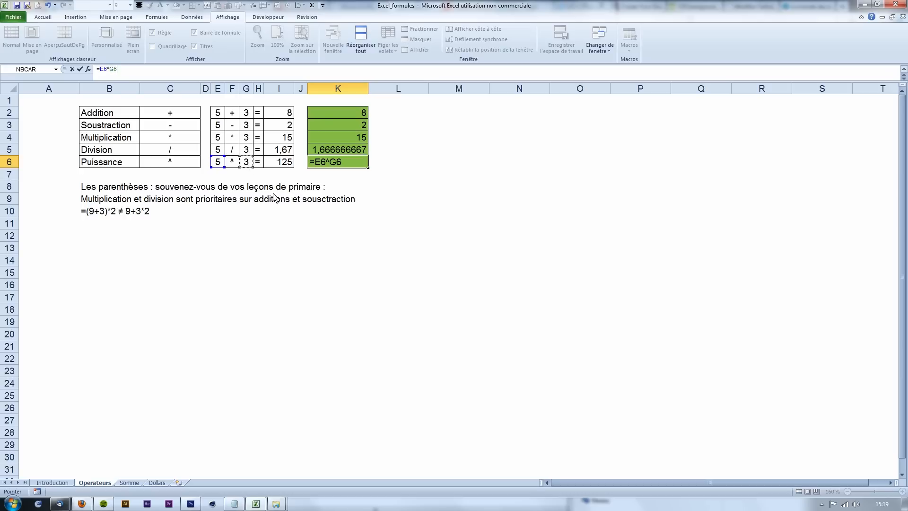
{"action": "key", "text": "Return"}
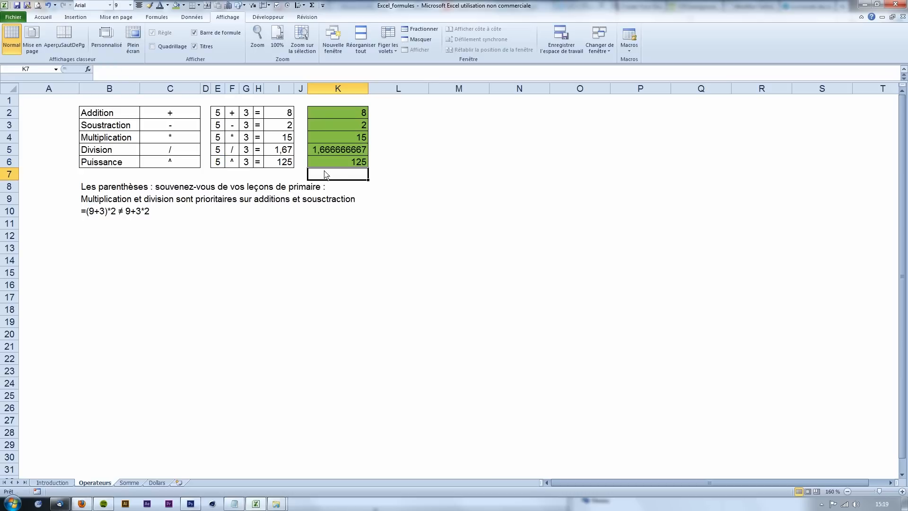
Check the power formula in K6 and change the exponent in G6 to 2
{"action": "left_click", "coordinate": [337, 166]}
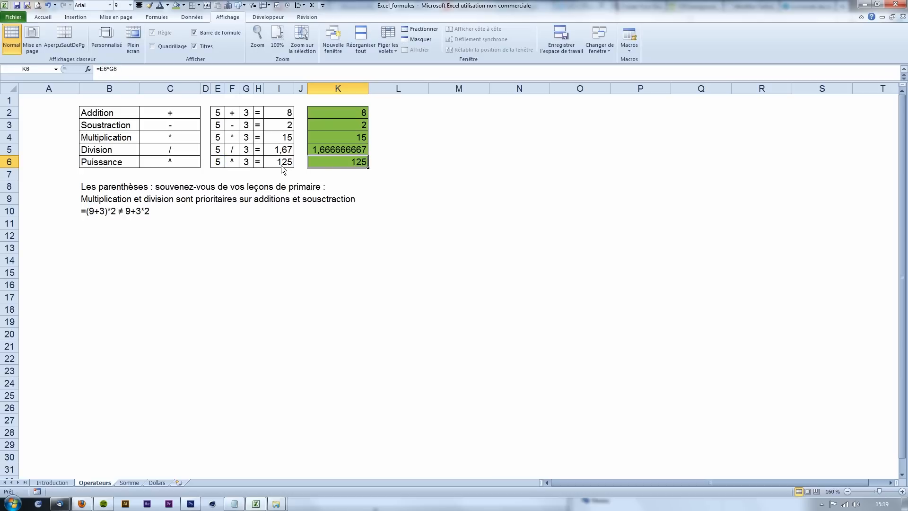
{"action": "left_click", "coordinate": [248, 163]}
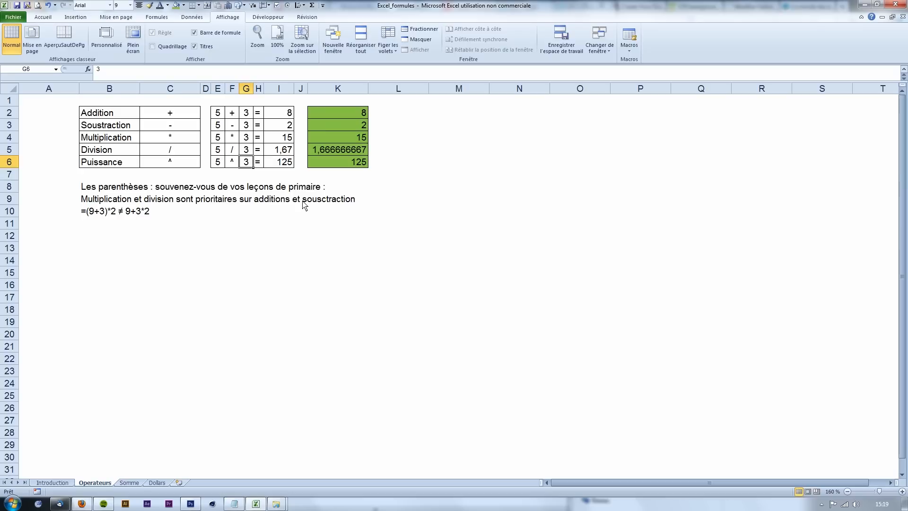
{"action": "key", "text": "Up"}
{"action": "key", "text": "Up"}
{"action": "key", "text": "Up"}
{"action": "key", "text": "Up"}
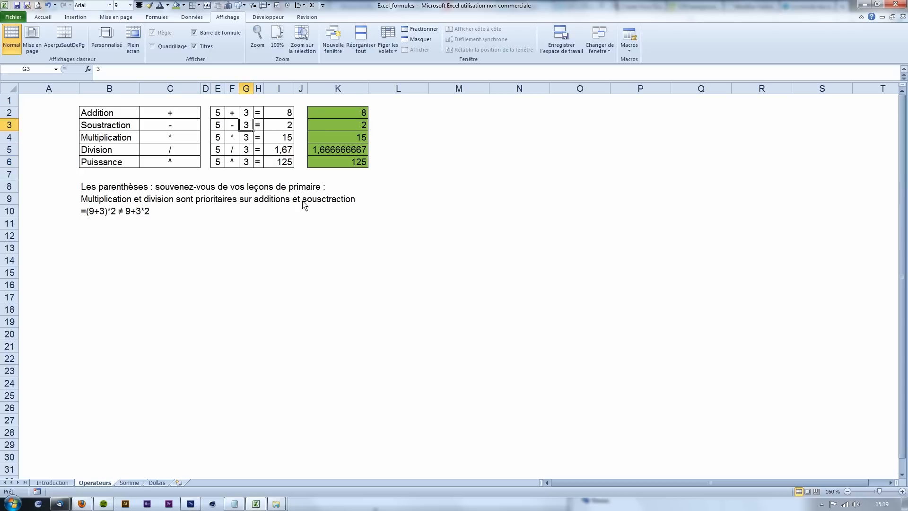
{"action": "key", "text": "Down"}
{"action": "key", "text": "Down"}
{"action": "key", "text": "Down"}
{"action": "key", "text": "Down"}
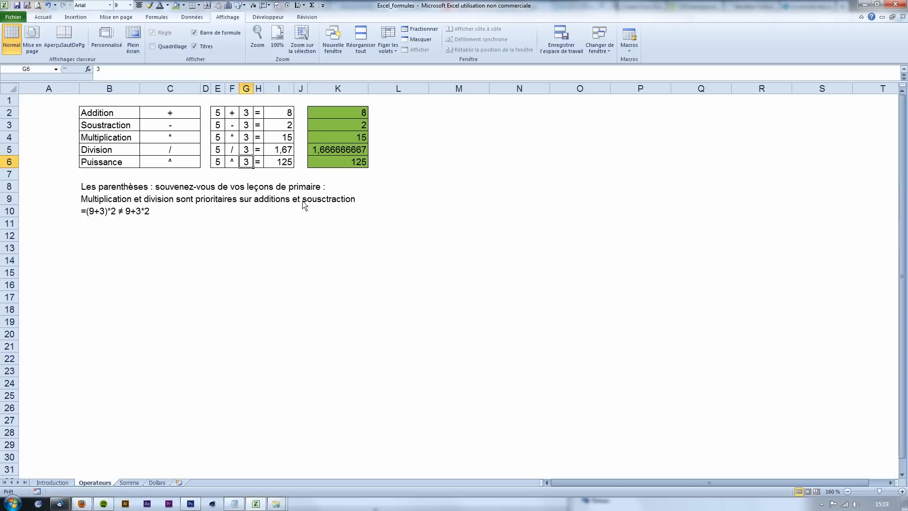
{"action": "type", "text": "2"}
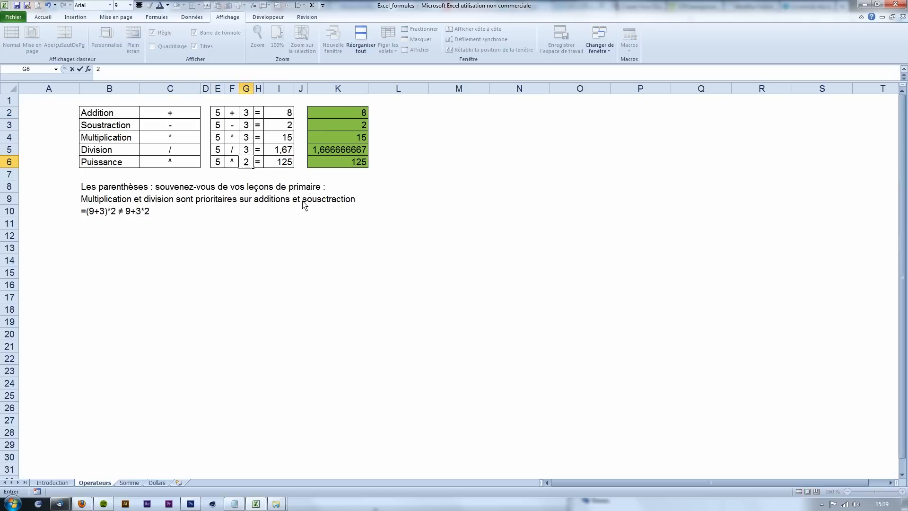
{"action": "key", "text": "Return"}
Change the base of the power example in E6 to 6
{"action": "key", "text": "Up"}
{"action": "key", "text": "Left"}
{"action": "key", "text": "Left"}
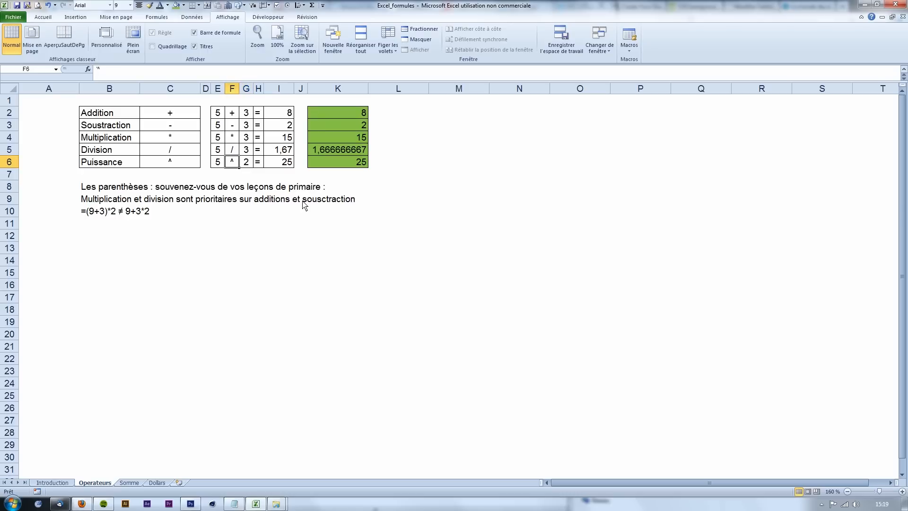
{"action": "type", "text": "6"}
{"action": "key", "text": "Return"}
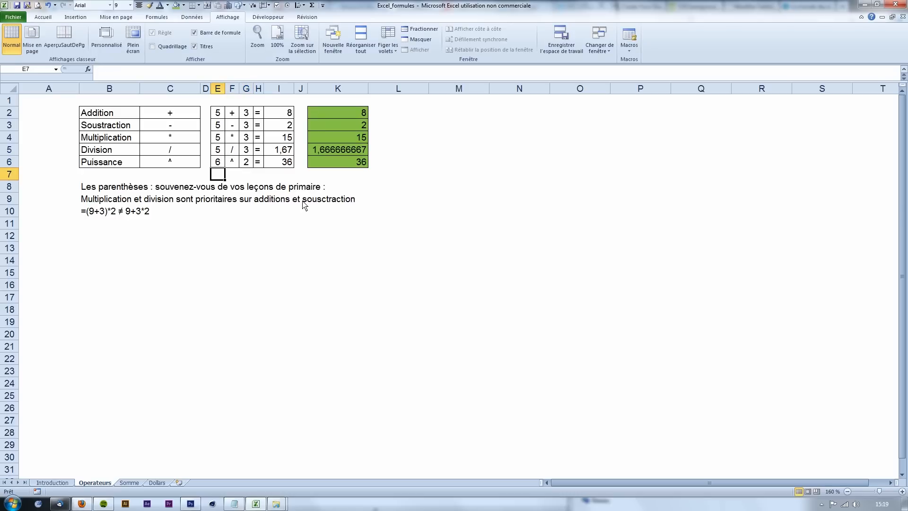
Restore the power example by setting E6 to 5 and G6 to 3
{"action": "key", "text": "Up"}
{"action": "key", "text": "Right"}
{"action": "key", "text": "Right"}
{"action": "key", "text": "Left"}
{"action": "key", "text": "Left"}
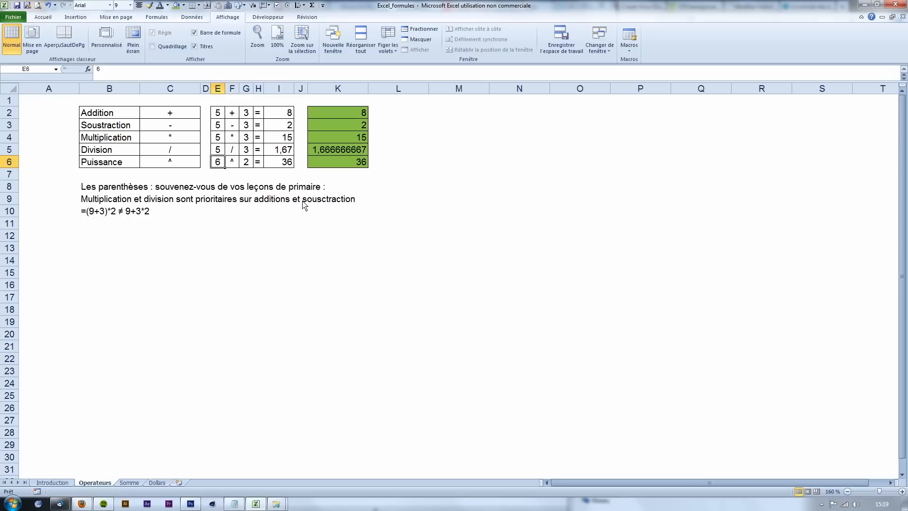
{"action": "type", "text": "5"}
{"action": "key", "text": "Right"}
{"action": "key", "text": "Right"}
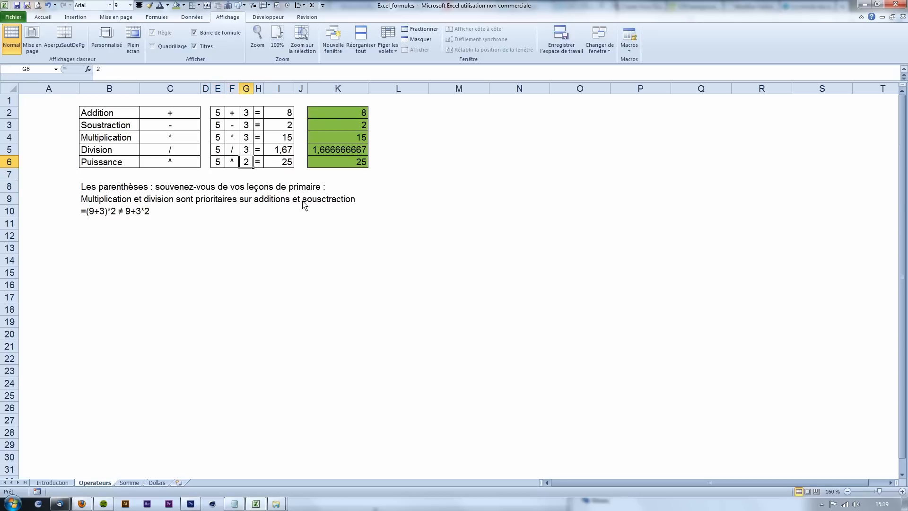
{"action": "type", "text": "3"}
{"action": "key", "text": "Return"}
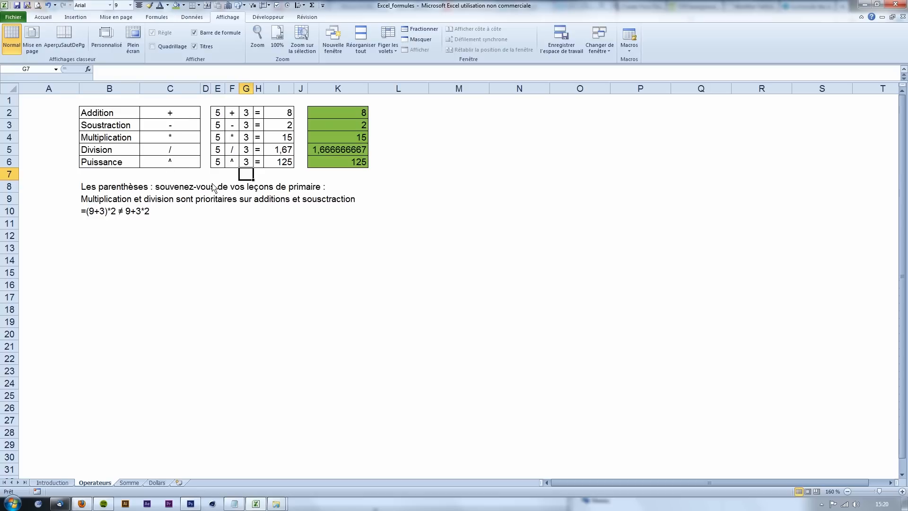
Read the note about parentheses and operator priority starting in B8, and dismiss the Windows notification
{"action": "left_click", "coordinate": [114, 189]}
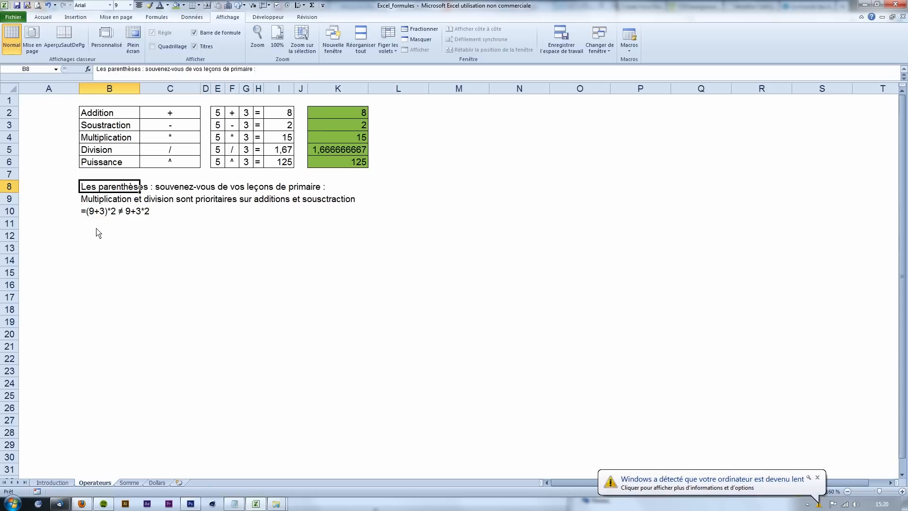
{"action": "left_click", "coordinate": [817, 478]}
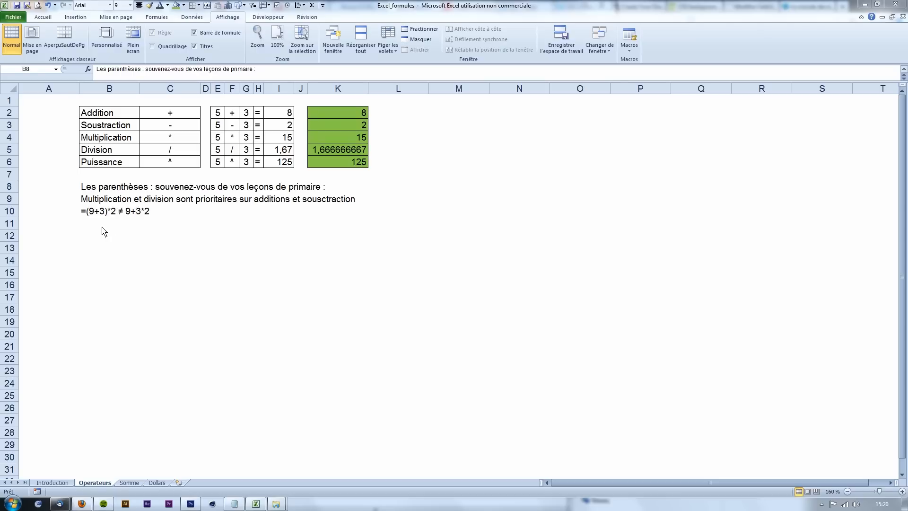
{"action": "left_click", "coordinate": [87, 228]}
{"action": "left_click", "coordinate": [90, 229]}
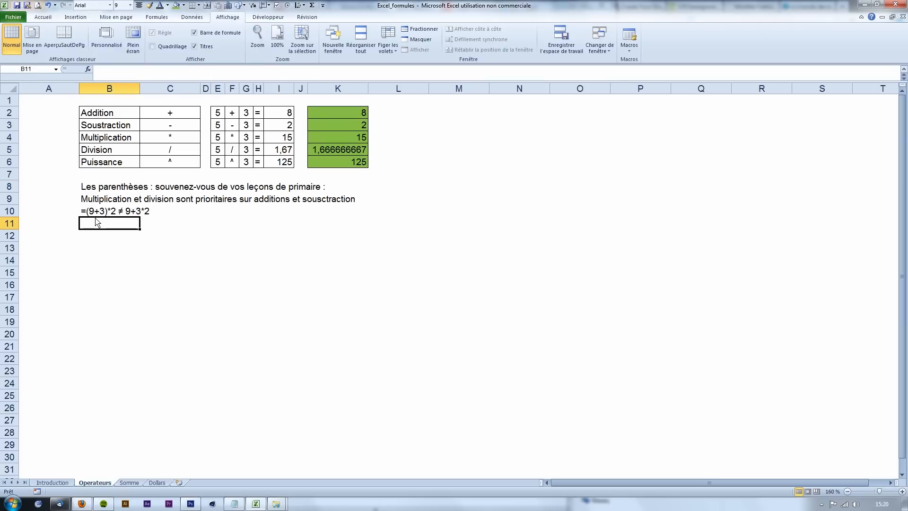
{"action": "left_click", "coordinate": [100, 248]}
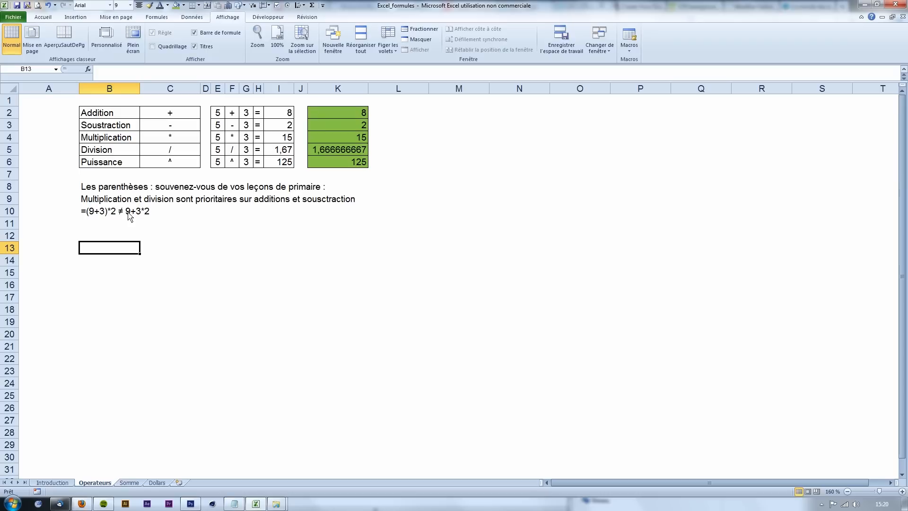
Enter the formula =(9+3)*2 in cell B11
{"action": "left_click", "coordinate": [93, 226]}
{"action": "type", "text": "="}
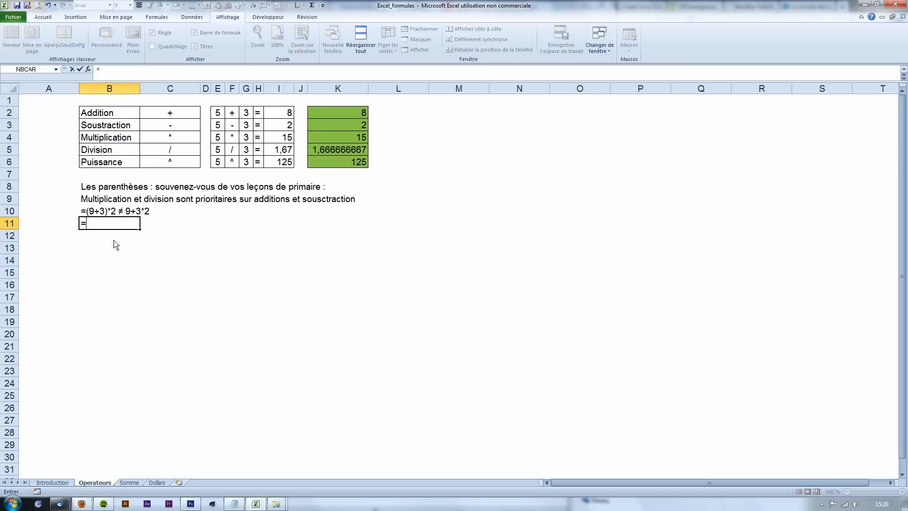
{"action": "type", "text": "(93+"}
{"action": "key", "text": "BackSpace"}
{"action": "key", "text": "BackSpace"}
{"action": "type", "text": "+3)*25"}
{"action": "key", "text": "BackSpace"}
{"action": "key", "text": "Return"}
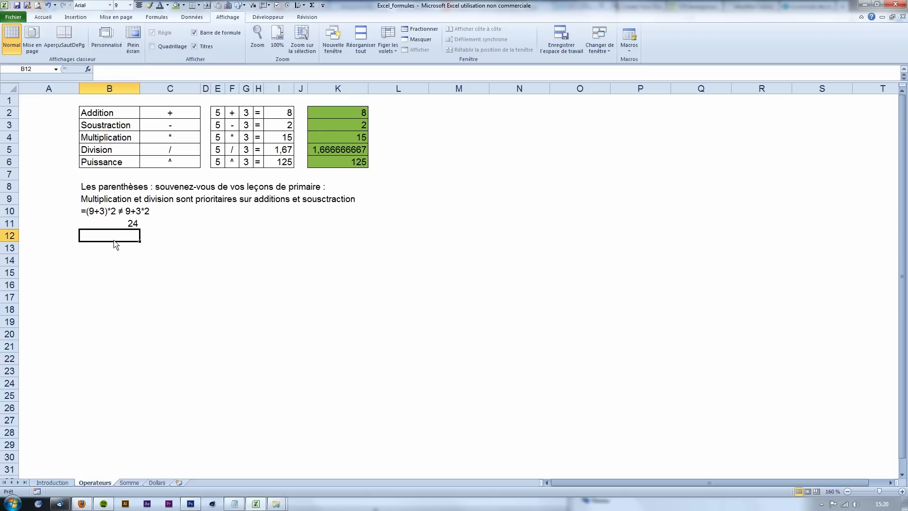
Enter the formula =9+3*2 without parentheses in cell B12
{"action": "type", "text": "="}
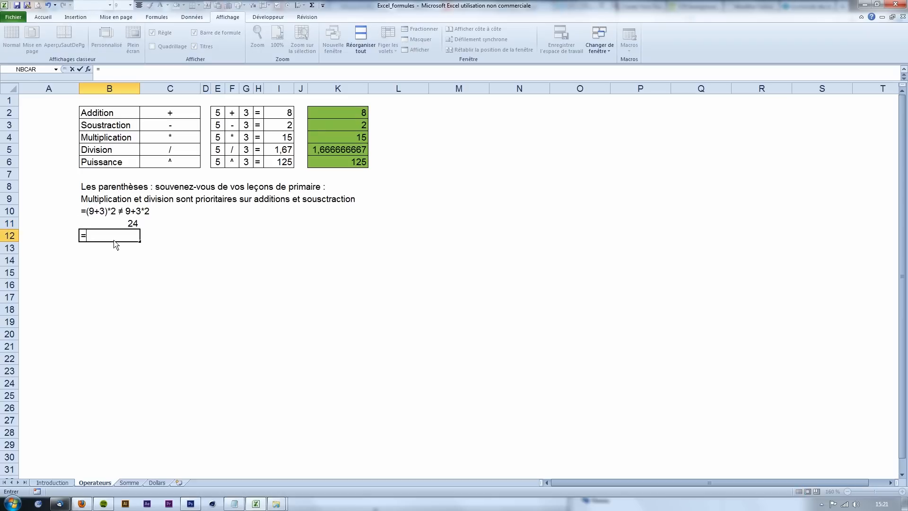
{"action": "type", "text": "9+3*2"}
{"action": "key", "text": "Return"}
Compare B11 and B12, highlighting the (9+3) part of B11's formula without altering it
{"action": "left_click", "coordinate": [112, 240]}
{"action": "left_click_drag", "start_coordinate": [119, 227], "coordinate": [121, 238]}
{"action": "left_click", "coordinate": [130, 224]}
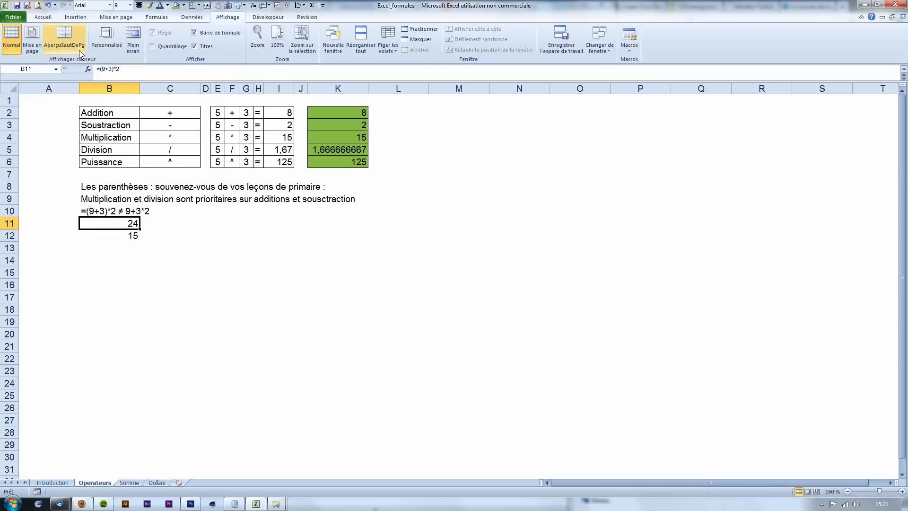
{"action": "left_click", "coordinate": [100, 70]}
{"action": "left_click_drag", "start_coordinate": [100, 69], "coordinate": [114, 70]}
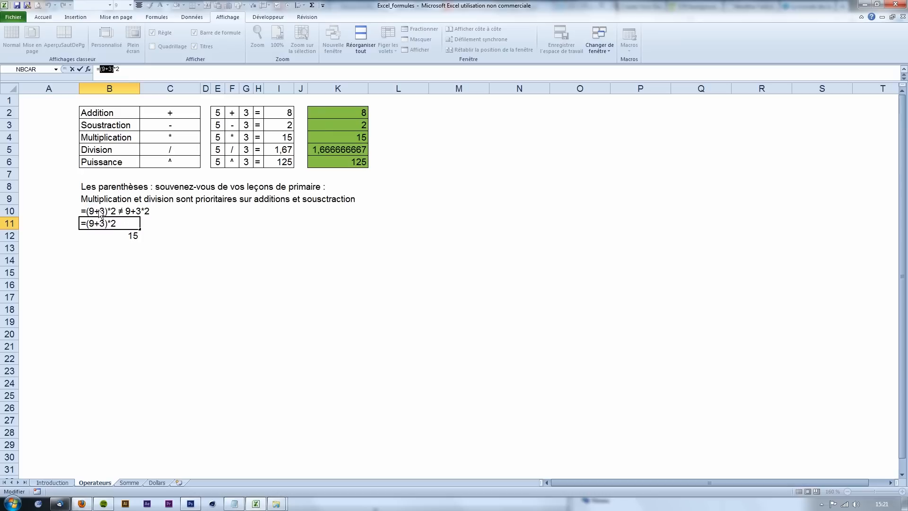
{"action": "left_click_drag", "start_coordinate": [108, 224], "coordinate": [87, 228]}
{"action": "key", "text": "Return"}
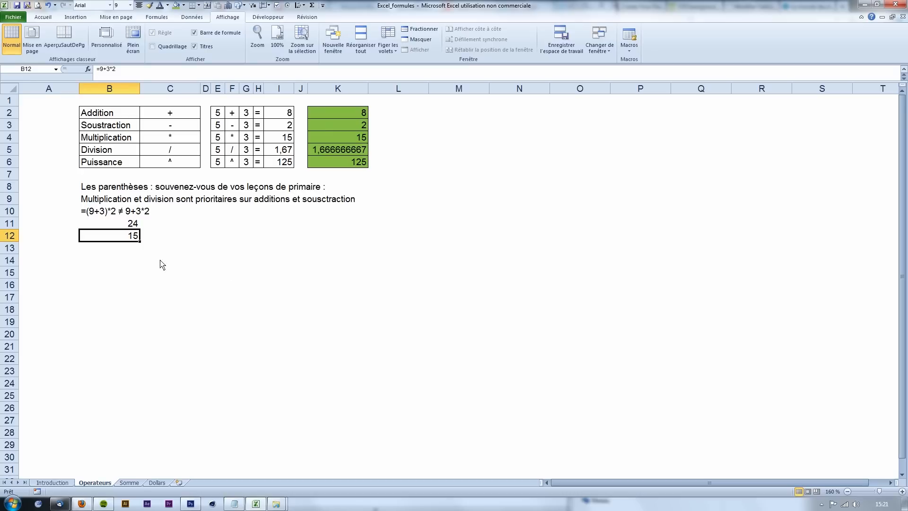
On the Somme sheet, enter the values 10, 15, 16, 29 and 35 in cells B2 to B6
{"action": "left_click", "coordinate": [129, 483]}
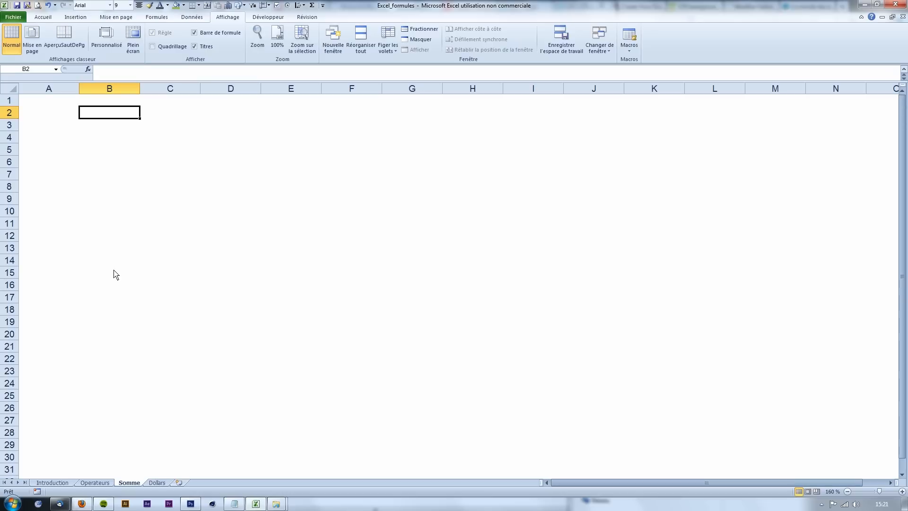
{"action": "left_click", "coordinate": [46, 17]}
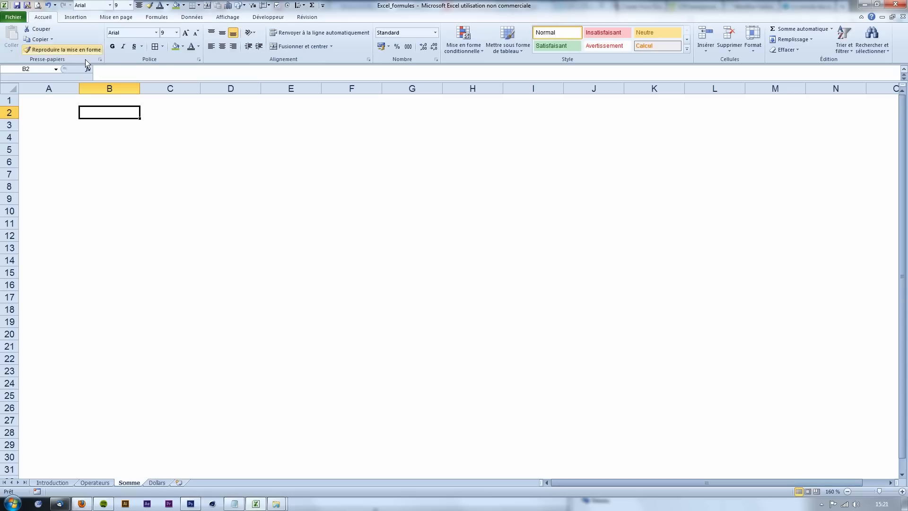
{"action": "type", "text": "10"}
{"action": "key", "text": "Return"}
{"action": "type", "text": "15"}
{"action": "key", "text": "Return"}
{"action": "type", "text": "16"}
{"action": "key", "text": "Return"}
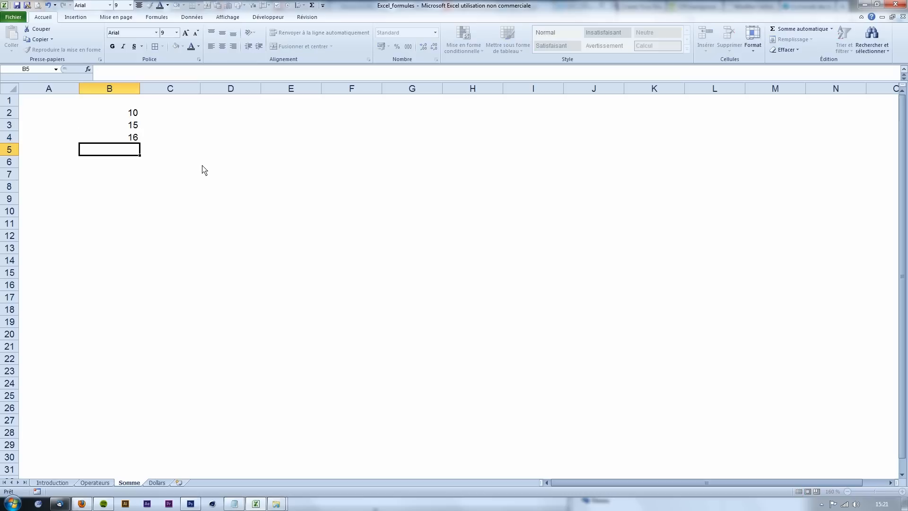
{"action": "type", "text": "29"}
{"action": "key", "text": "Return"}
{"action": "type", "text": "35"}
{"action": "key", "text": "Return"}
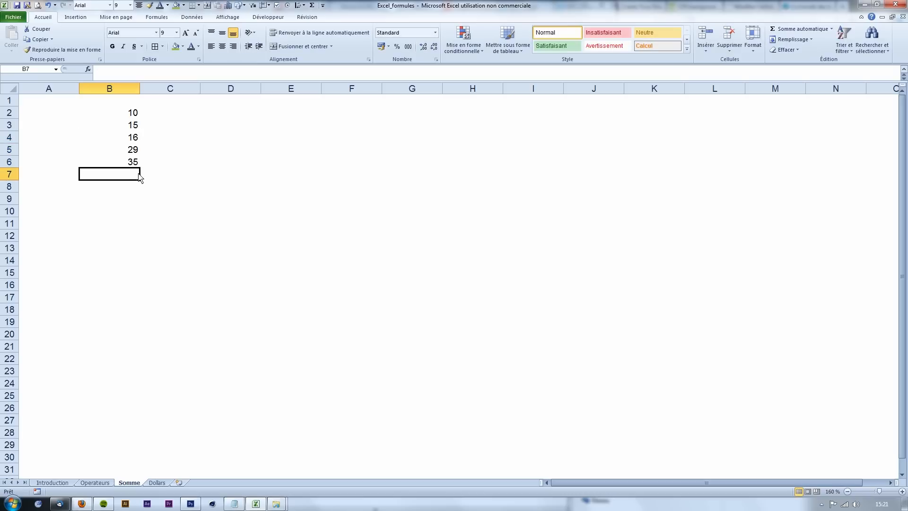
Select B2:B6 and check the sum of the selected cells in the status bar
{"action": "left_click", "coordinate": [118, 115]}
{"action": "left_click_drag", "start_coordinate": [119, 122], "coordinate": [120, 165]}
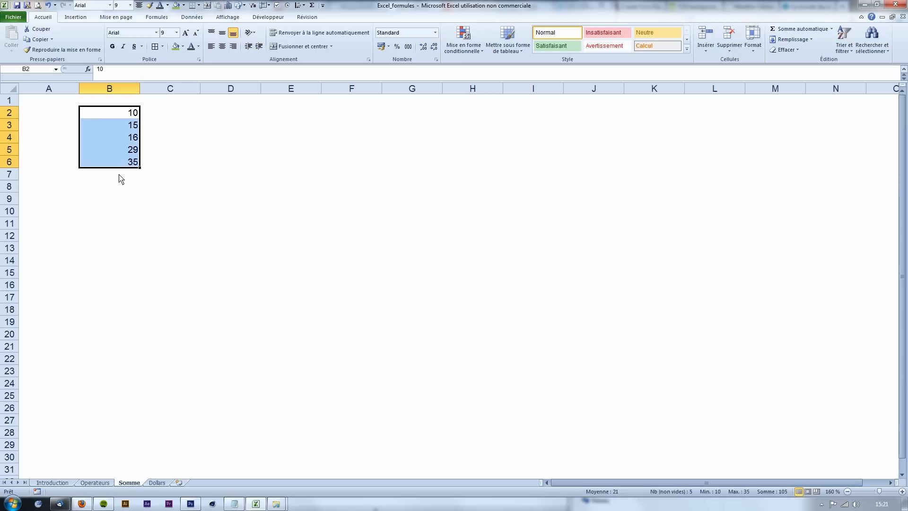
{"action": "left_click", "coordinate": [120, 177]}
{"action": "left_click_drag", "start_coordinate": [129, 114], "coordinate": [129, 166]}
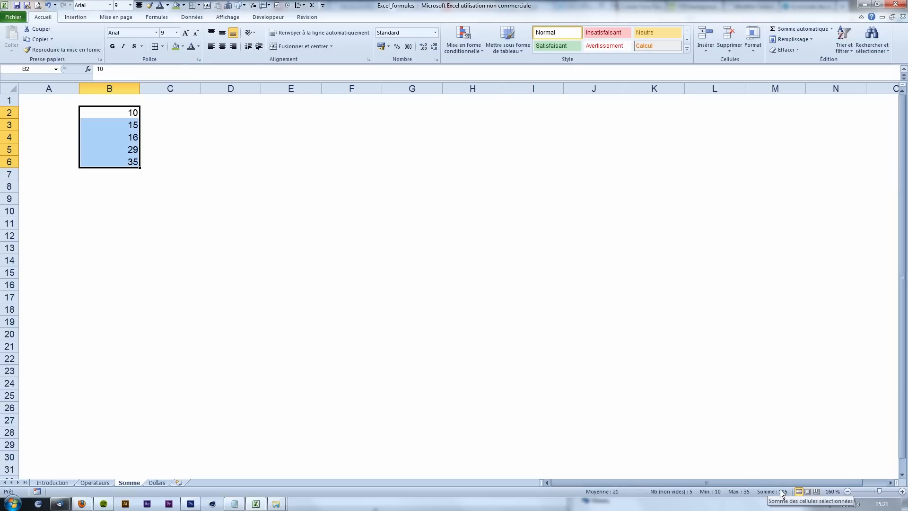
{"action": "left_click", "coordinate": [115, 174]}
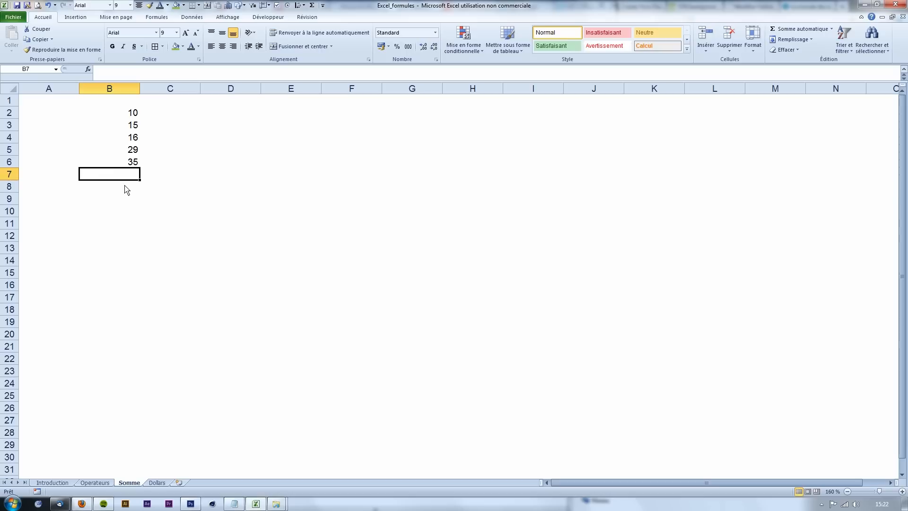
{"action": "type", "text": "="}
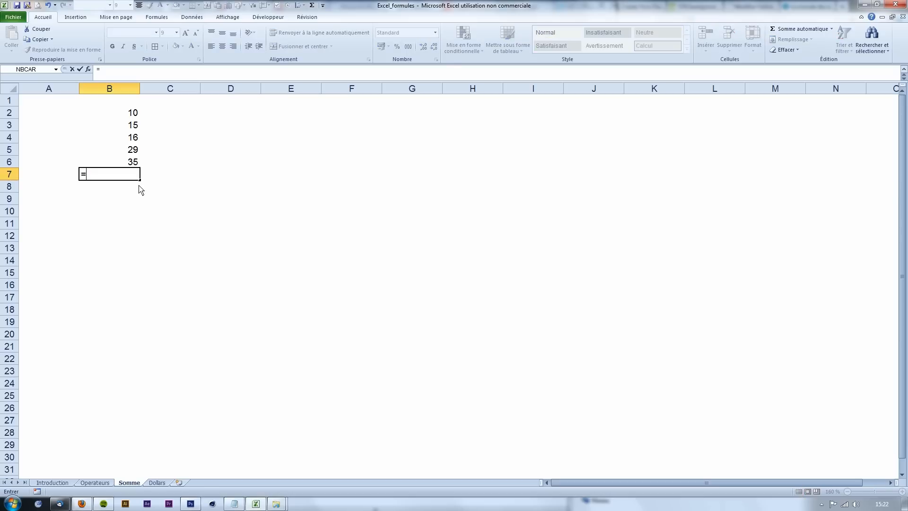
{"action": "left_click", "coordinate": [130, 114]}
{"action": "type", "text": "+"}
{"action": "left_click", "coordinate": [121, 127]}
{"action": "type", "text": "+"}
{"action": "left_click", "coordinate": [122, 138]}
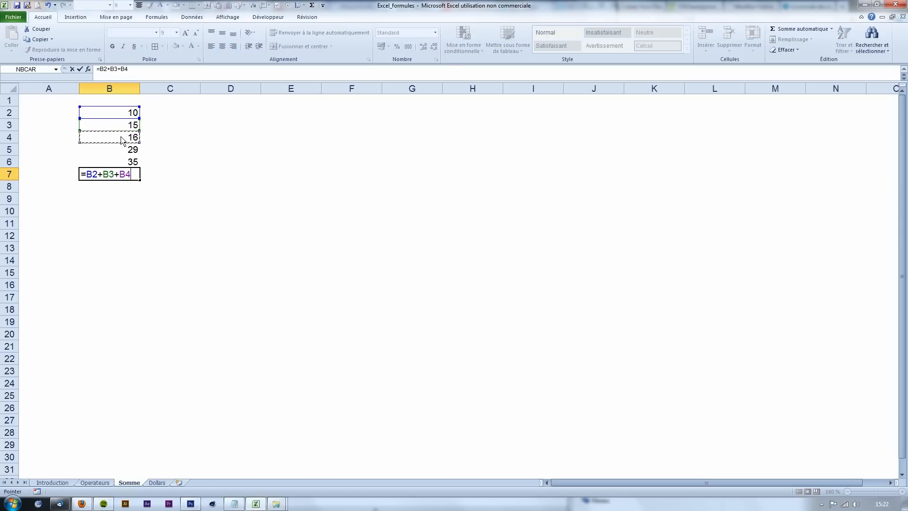
{"action": "key", "text": "BackSpace"}
{"action": "key", "text": "BackSpace"}
{"action": "key", "text": "BackSpace"}
{"action": "key", "text": "BackSpace"}
{"action": "key", "text": "BackSpace"}
{"action": "key", "text": "BackSpace"}
{"action": "key", "text": "BackSpace"}
{"action": "key", "text": "BackSpace"}
{"action": "key", "text": "BackSpace"}
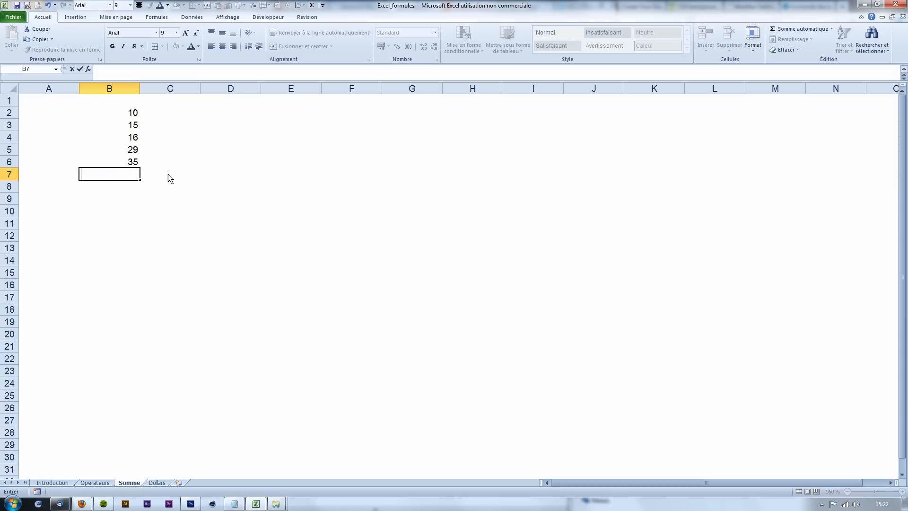
{"action": "key", "text": "Escape"}
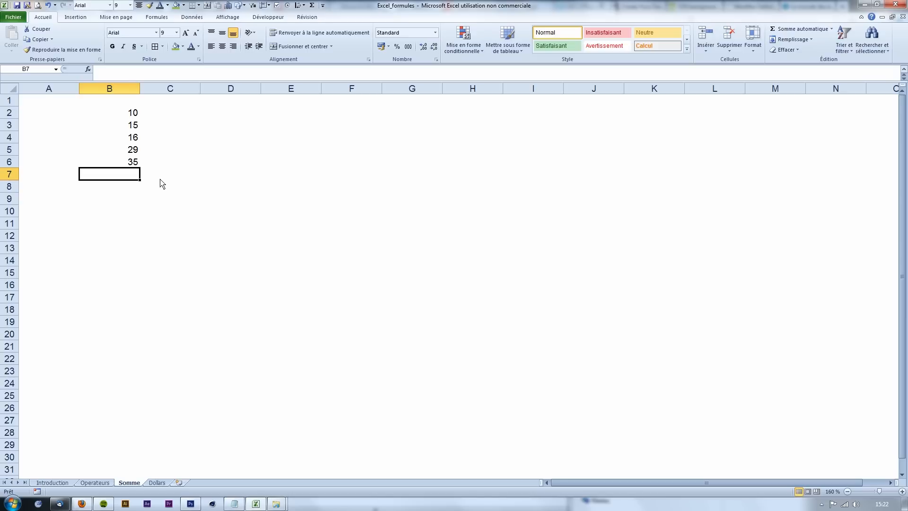
Enter the formula =SOMME(B2:B6) in cell B7, browsing the suggested function names along the way
{"action": "type", "text": "=somm"}
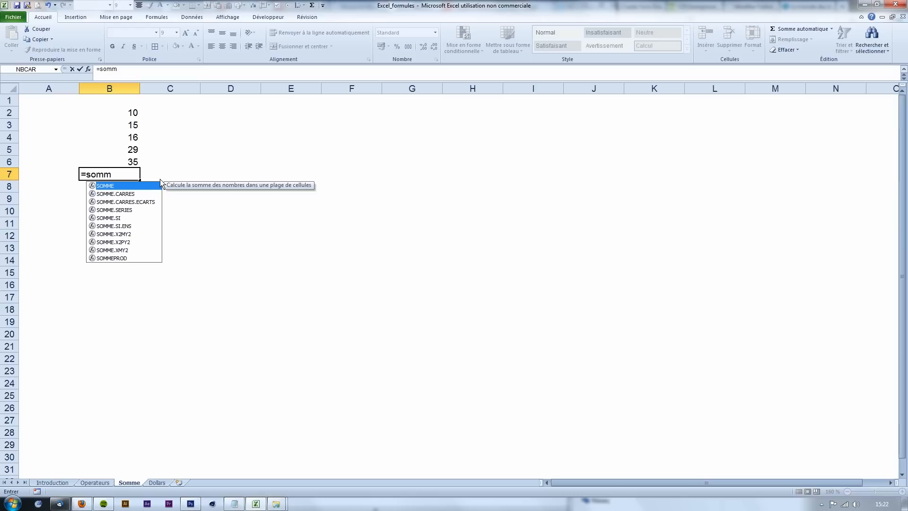
{"action": "key", "text": "BackSpace"}
{"action": "key", "text": "BackSpace"}
{"action": "key", "text": "BackSpace"}
{"action": "key", "text": "BackSpace"}
{"action": "type", "text": "so"}
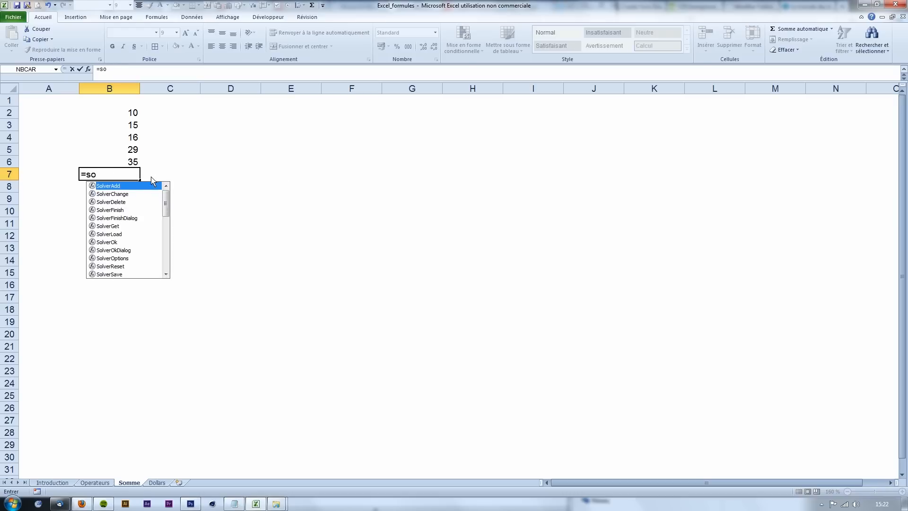
{"action": "mouse_move", "coordinate": [167, 214]}
{"action": "left_mouse_down"}
{"action": "mouse_move", "coordinate": [170, 270]}
{"action": "mouse_move", "coordinate": [168, 208]}
{"action": "left_mouse_up"}
{"action": "type", "text": "mme"}
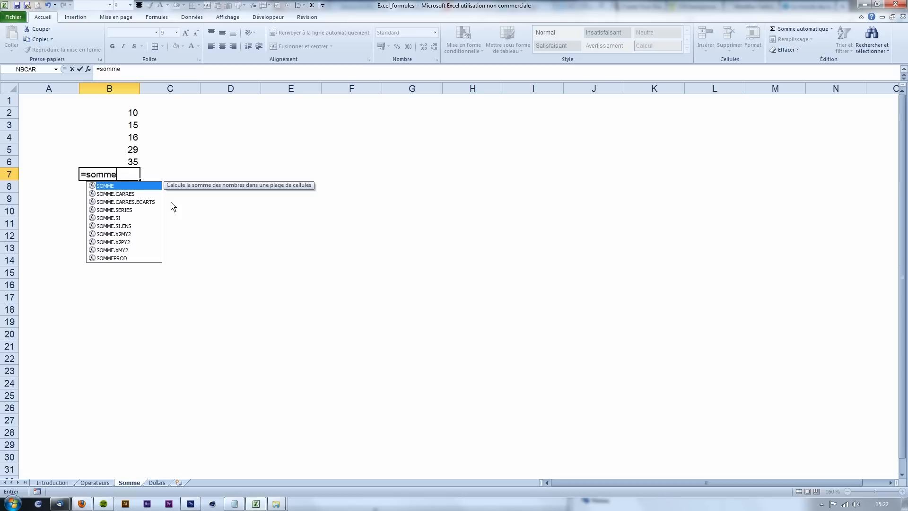
{"action": "type", "text": "("}
{"action": "left_click_drag", "start_coordinate": [121, 117], "coordinate": [124, 161]}
{"action": "type", "text": ")"}
{"action": "left_click", "coordinate": [124, 174]}
{"action": "left_click", "coordinate": [119, 154]}
Set cell B2 to 100 to test the total in B7, and set it back to 10
{"action": "left_click", "coordinate": [127, 118]}
{"action": "type", "text": "1"}
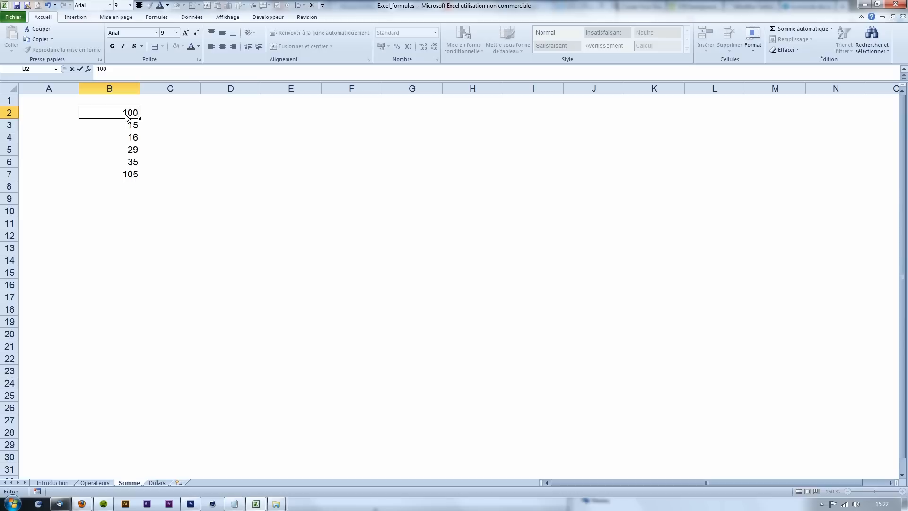
{"action": "key", "text": "Return"}
{"action": "left_click", "coordinate": [125, 115]}
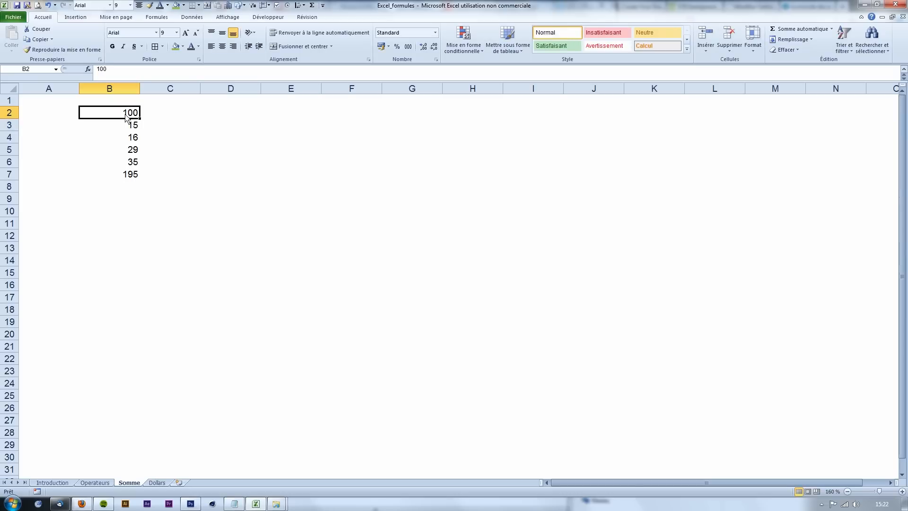
{"action": "type", "text": "10"}
{"action": "key", "text": "Return"}
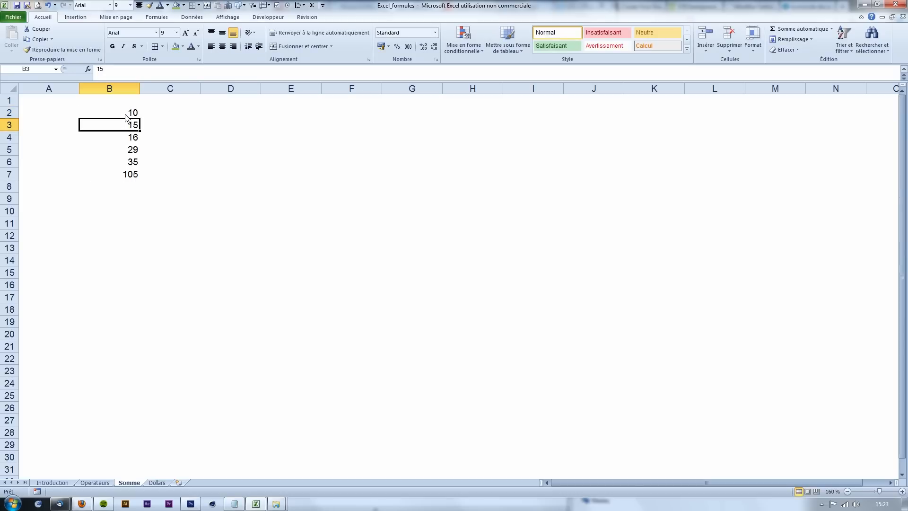
Clear the formula in B7, total B2:B6 there with automatic sum, and check the generated formula
{"action": "left_click", "coordinate": [105, 180]}
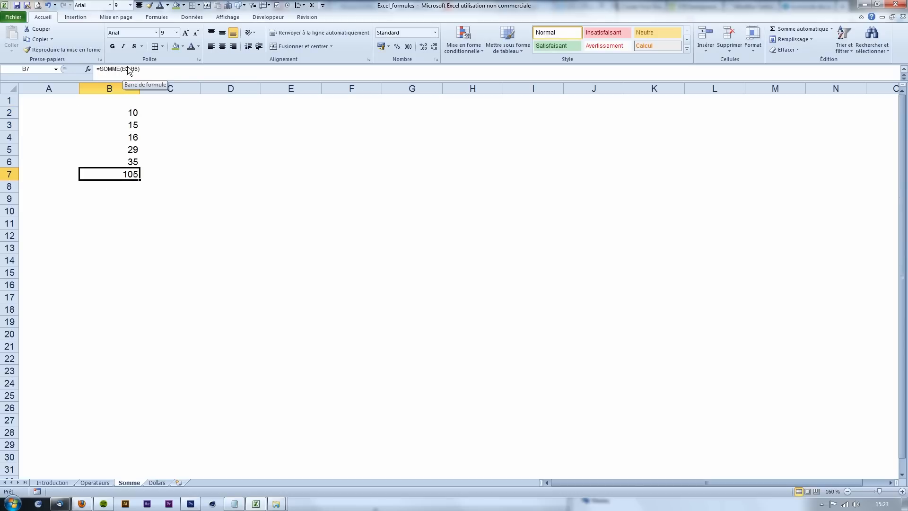
{"action": "key", "text": "Delete"}
{"action": "left_click_drag", "start_coordinate": [130, 112], "coordinate": [127, 165]}
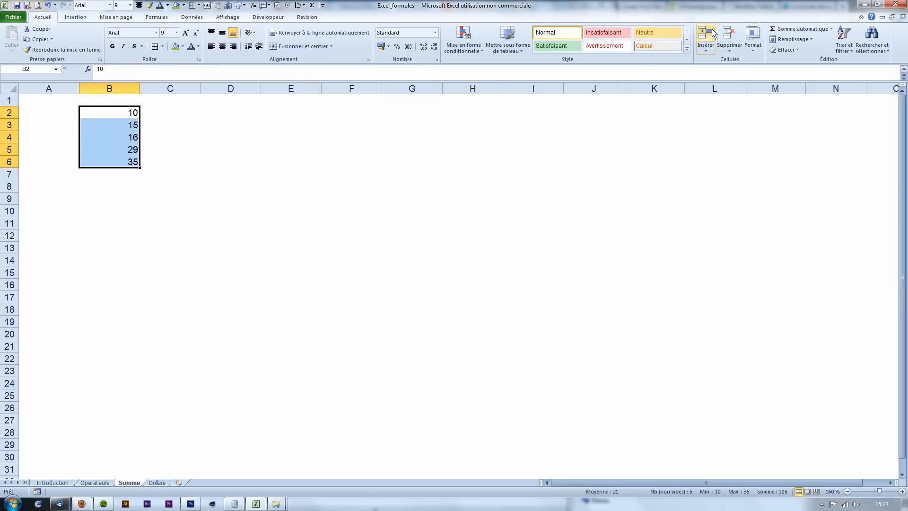
{"action": "left_click", "coordinate": [803, 29]}
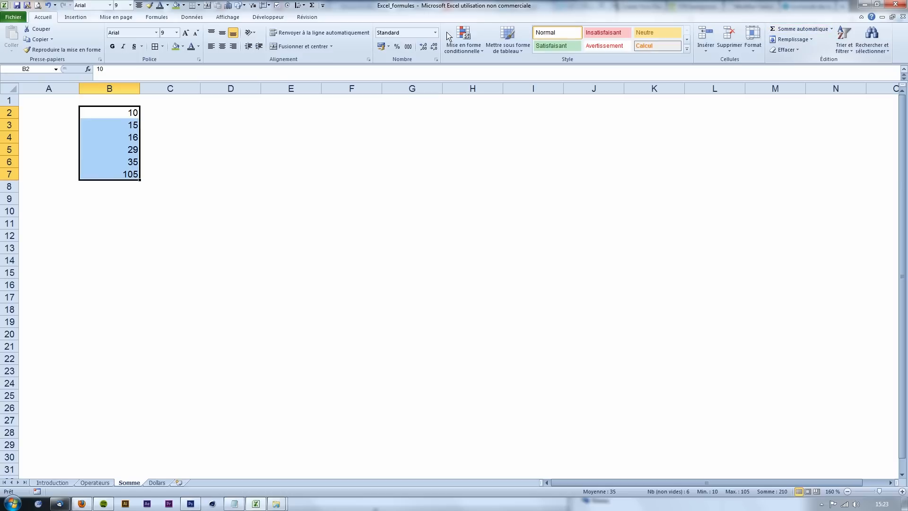
{"action": "left_click", "coordinate": [126, 176]}
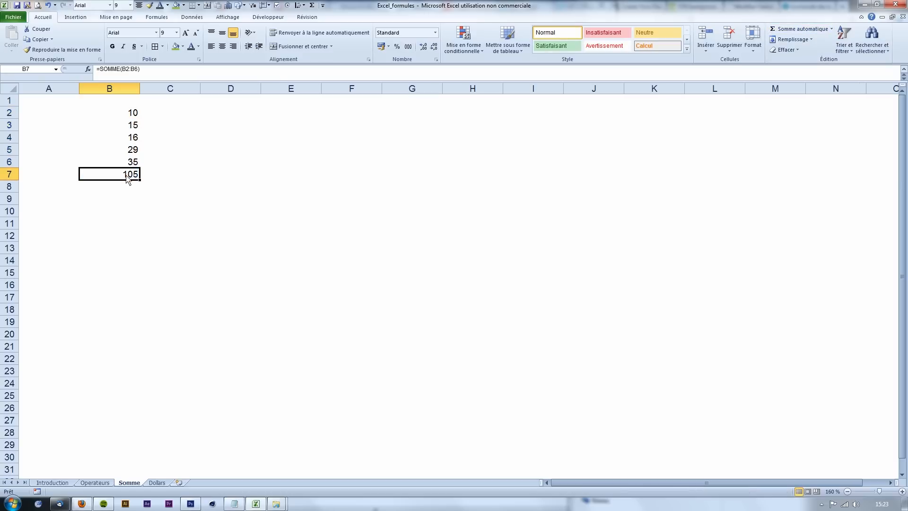
{"action": "left_click", "coordinate": [126, 70]}
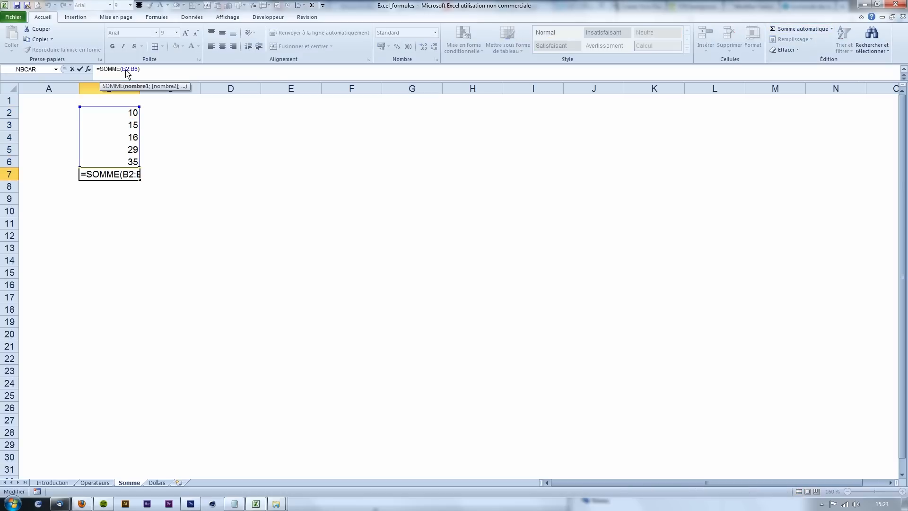
{"action": "key", "text": "Return"}
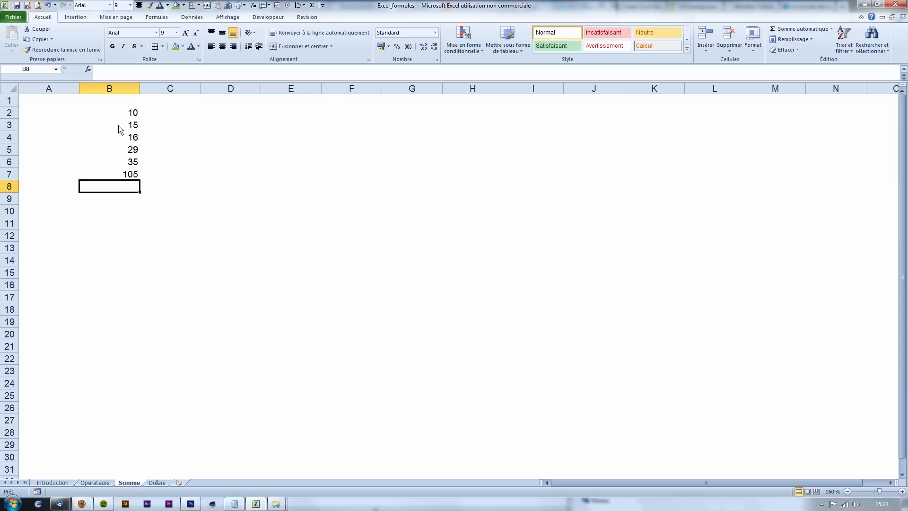
Apply borders around every cell in B2:B7
{"action": "left_click_drag", "start_coordinate": [124, 115], "coordinate": [125, 178]}
{"action": "left_click", "coordinate": [155, 46]}
{"action": "left_click", "coordinate": [104, 120]}
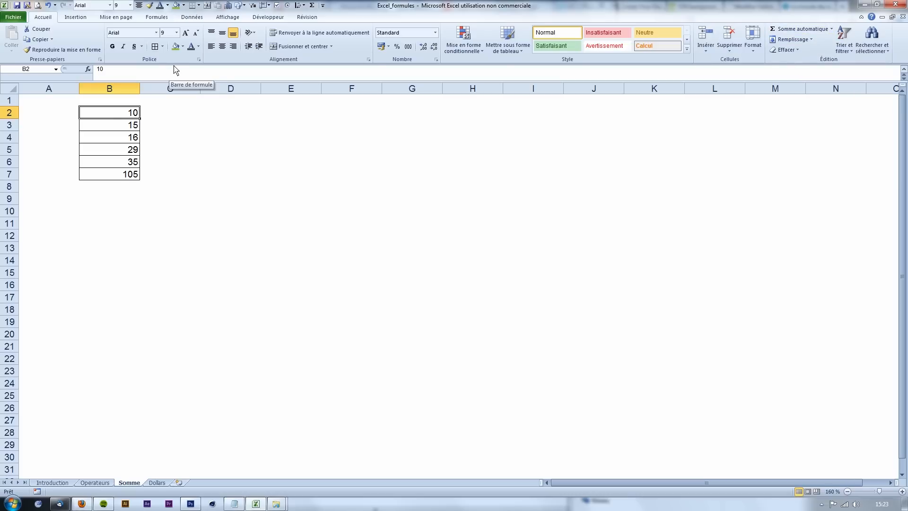
Examine B7's formula, highlighting the function name and its cell range without altering them
{"action": "left_click", "coordinate": [116, 179]}
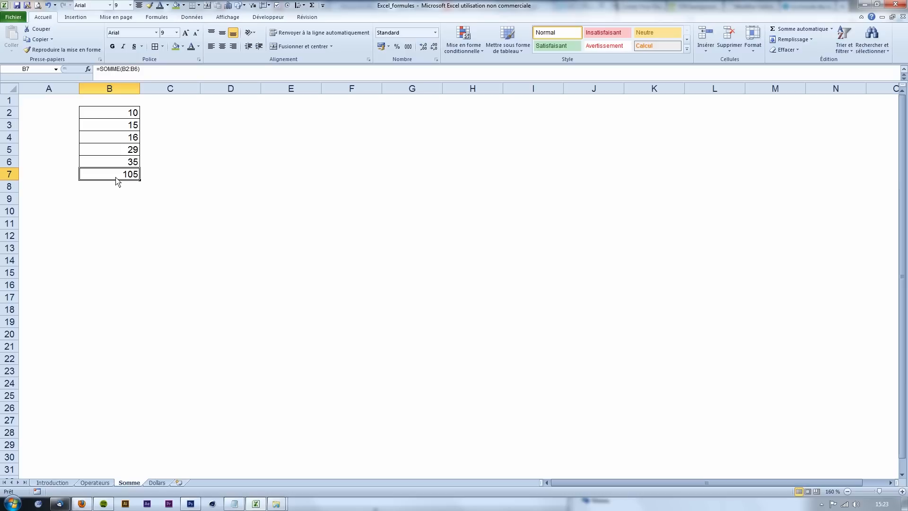
{"action": "left_click", "coordinate": [116, 69]}
{"action": "left_click", "coordinate": [123, 178]}
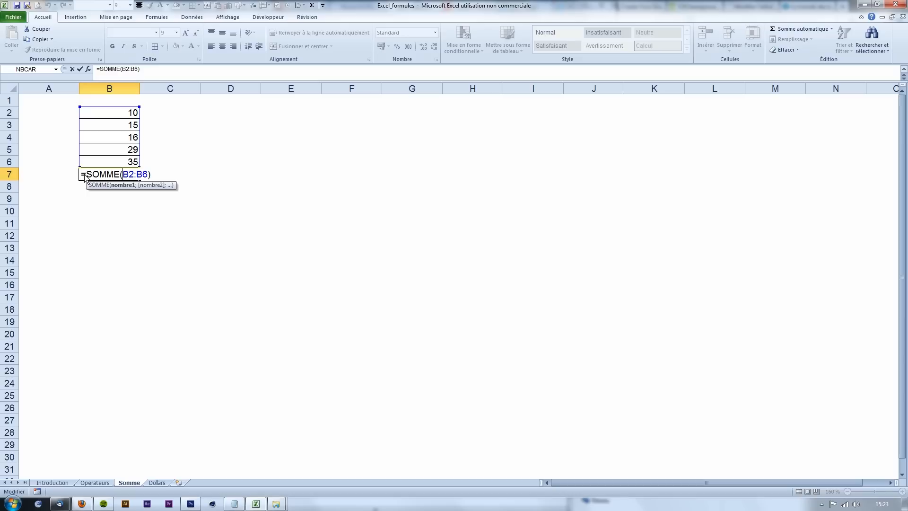
{"action": "left_click_drag", "start_coordinate": [86, 175], "coordinate": [122, 177]}
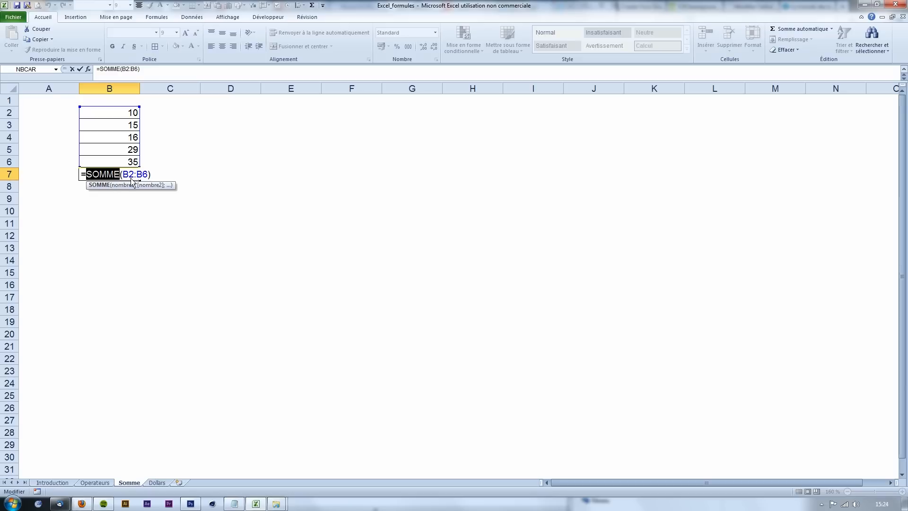
{"action": "left_click", "coordinate": [129, 178]}
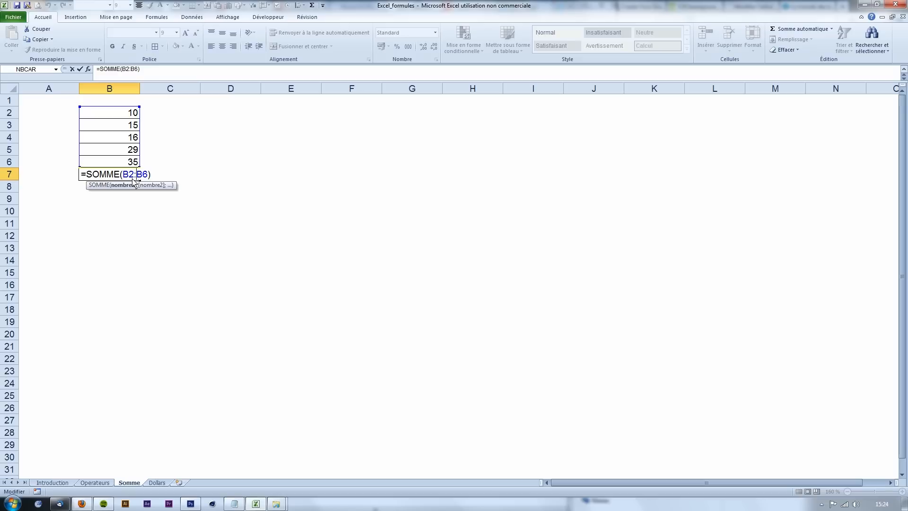
{"action": "key", "text": "Return"}
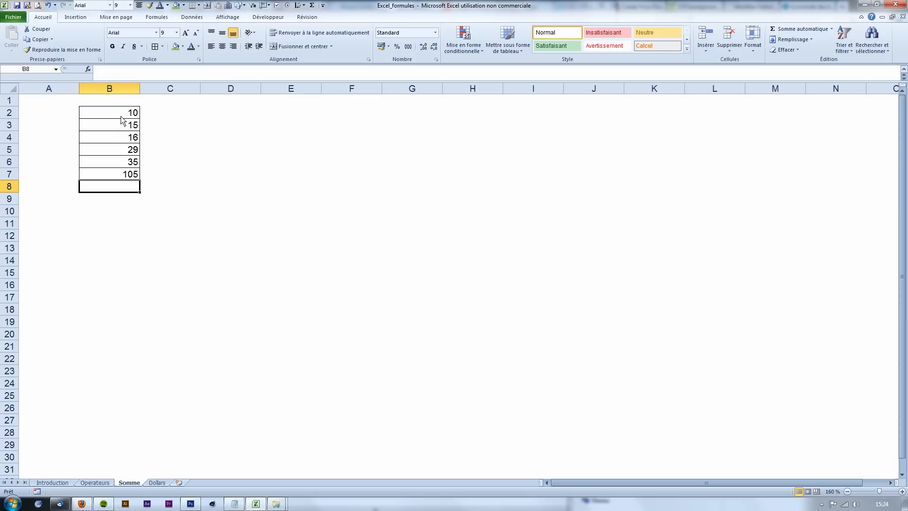
Center the total in cell B7 horizontally
{"action": "left_click", "coordinate": [125, 174]}
{"action": "left_click", "coordinate": [222, 46]}
{"action": "left_click", "coordinate": [207, 137]}
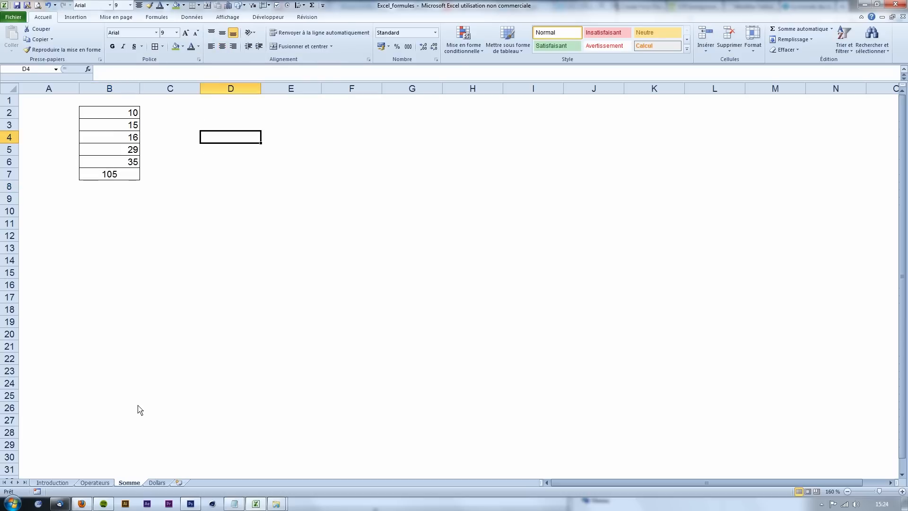
On the Dollars sheet, clear cell C3 of the multiplication table
{"action": "left_click", "coordinate": [157, 482]}
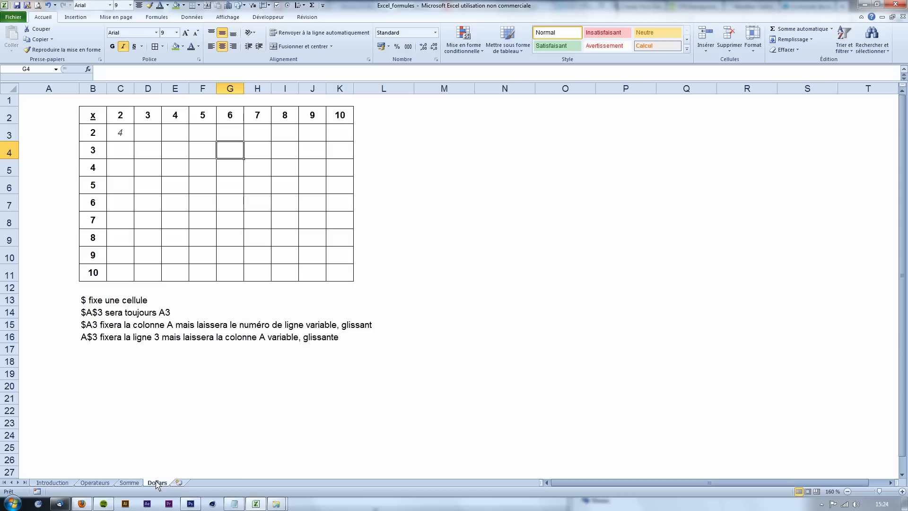
{"action": "left_click", "coordinate": [126, 136]}
{"action": "key", "text": "Delete"}
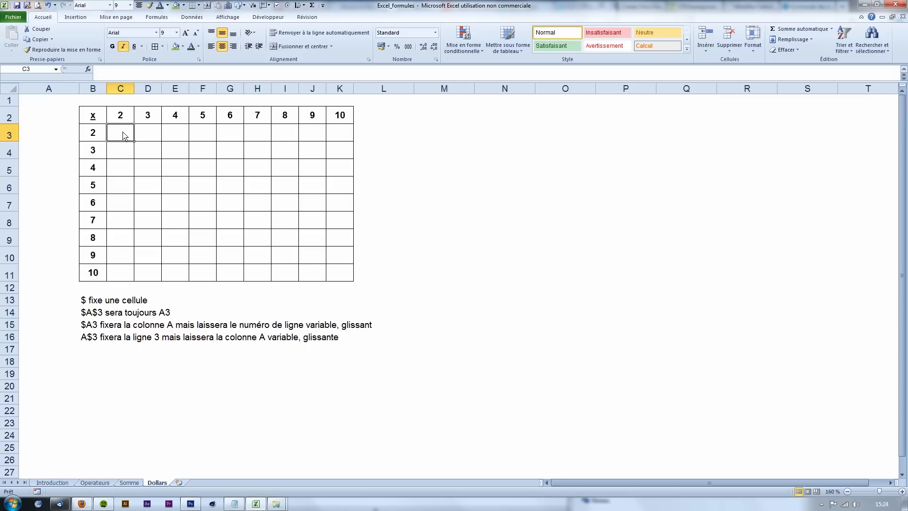
Move the notes about the $ sign in B13:B16 further down column B, out of view below the multiplication table
{"action": "left_click_drag", "start_coordinate": [89, 302], "coordinate": [103, 337]}
{"action": "key", "text": "ctrl+c"}
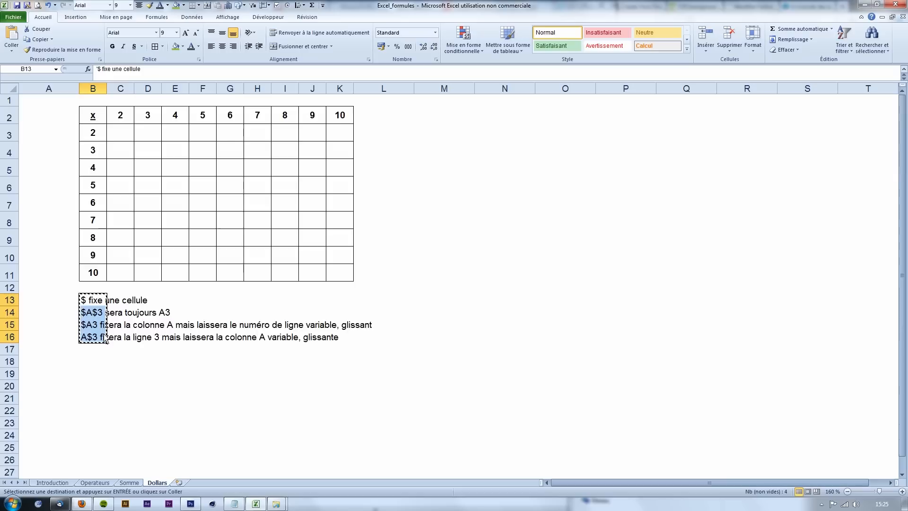
{"action": "scroll", "coordinate": [99, 284], "scroll_direction": "down", "scroll_amount": 7}
{"action": "left_click", "coordinate": [93, 356]}
{"action": "key", "text": "Return"}
{"action": "scroll", "coordinate": [100, 356], "scroll_direction": "up", "scroll_amount": 7}
{"action": "left_click", "coordinate": [101, 314]}
Enter a formula in C3 that multiplies the column header C2 by the row header B3
{"action": "left_click", "coordinate": [122, 134]}
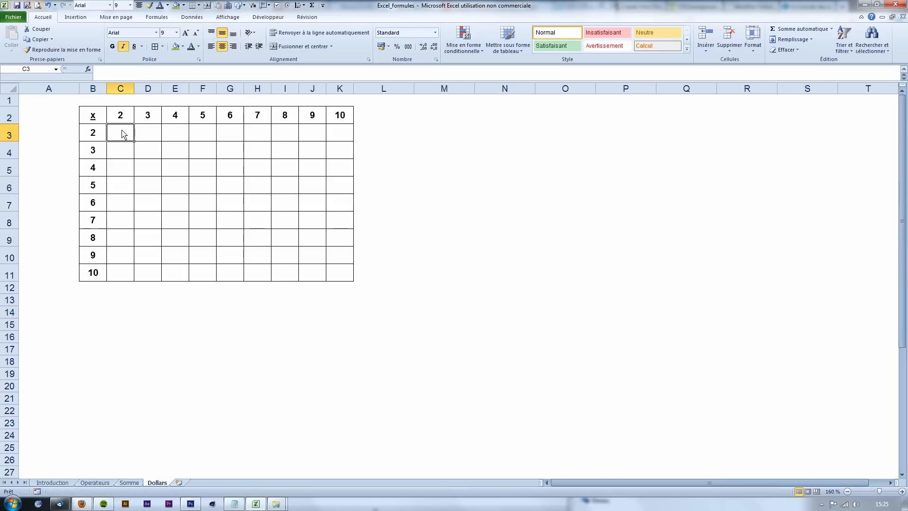
{"action": "type", "text": "="}
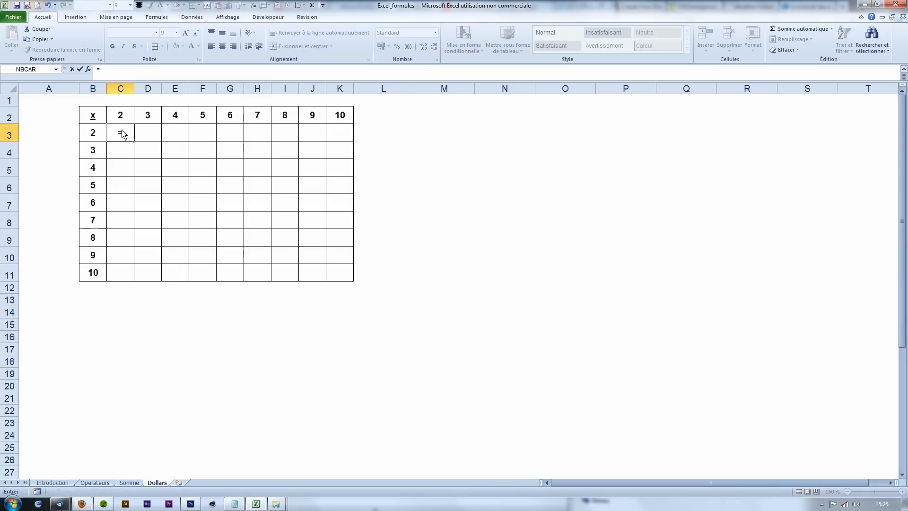
{"action": "left_click", "coordinate": [121, 120]}
{"action": "type", "text": "*"}
{"action": "left_click", "coordinate": [93, 136]}
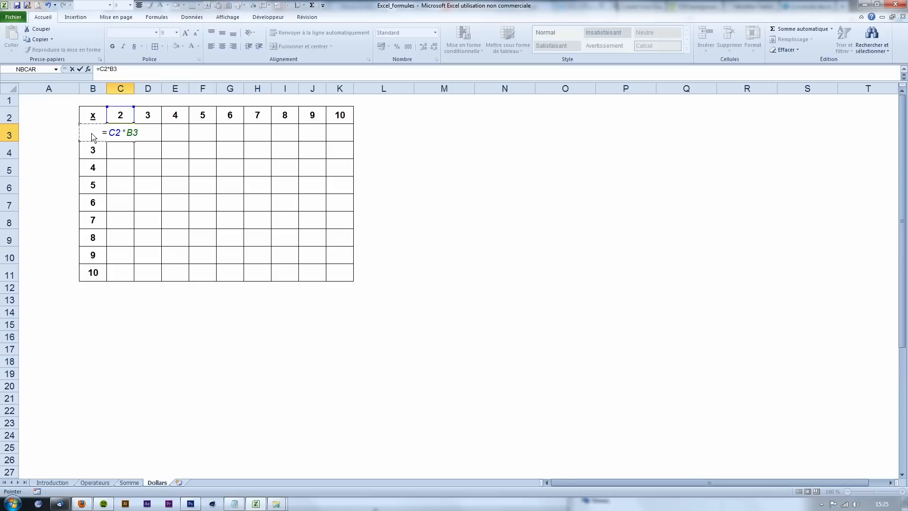
{"action": "key", "text": "Return"}
Fill C3's formula down the column to C11
{"action": "left_click", "coordinate": [118, 135]}
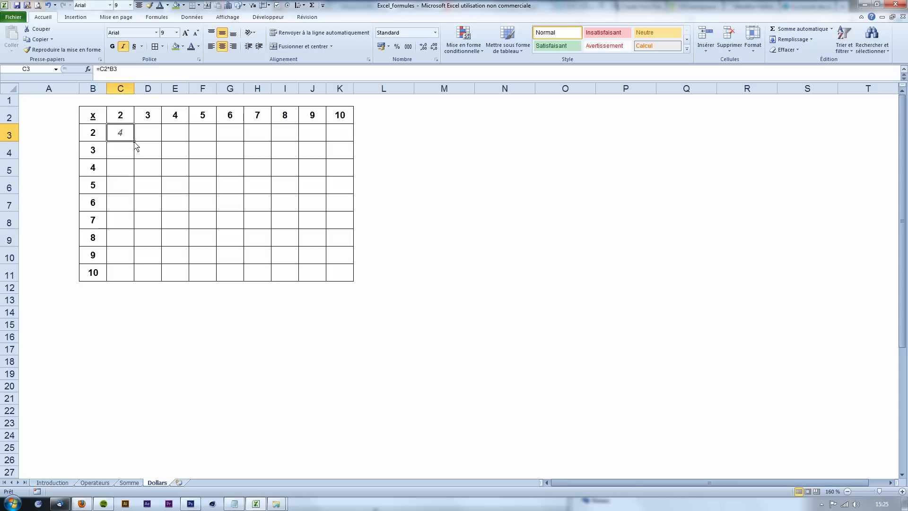
{"action": "mouse_move", "coordinate": [135, 143]}
{"action": "left_mouse_down"}
{"action": "mouse_move", "coordinate": [304, 185]}
{"action": "mouse_move", "coordinate": [136, 137]}
{"action": "mouse_move", "coordinate": [138, 193]}
{"action": "mouse_move", "coordinate": [136, 144]}
{"action": "left_mouse_up"}
{"action": "left_click_drag", "start_coordinate": [136, 143], "coordinate": [138, 283]}
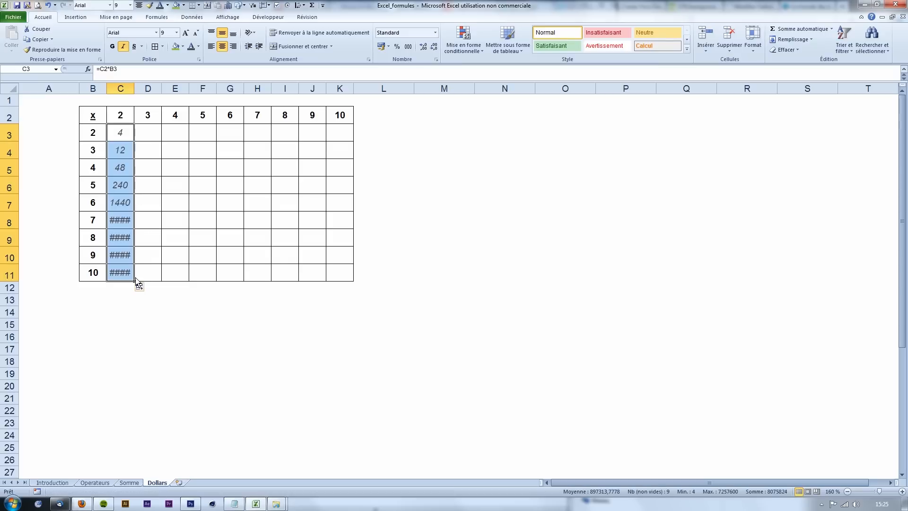
Examine the formulas in C4 and C5, checking which cells each of their references points to
{"action": "left_click", "coordinate": [117, 154]}
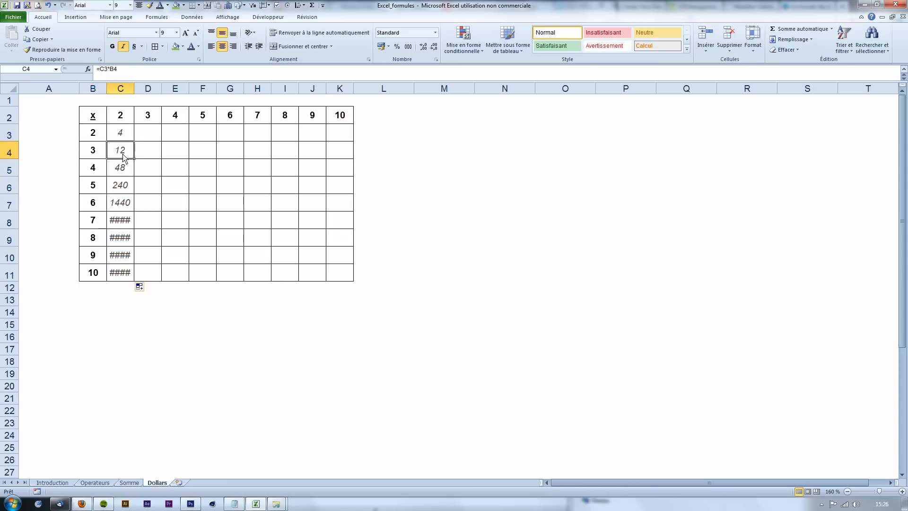
{"action": "double_click", "coordinate": [124, 158]}
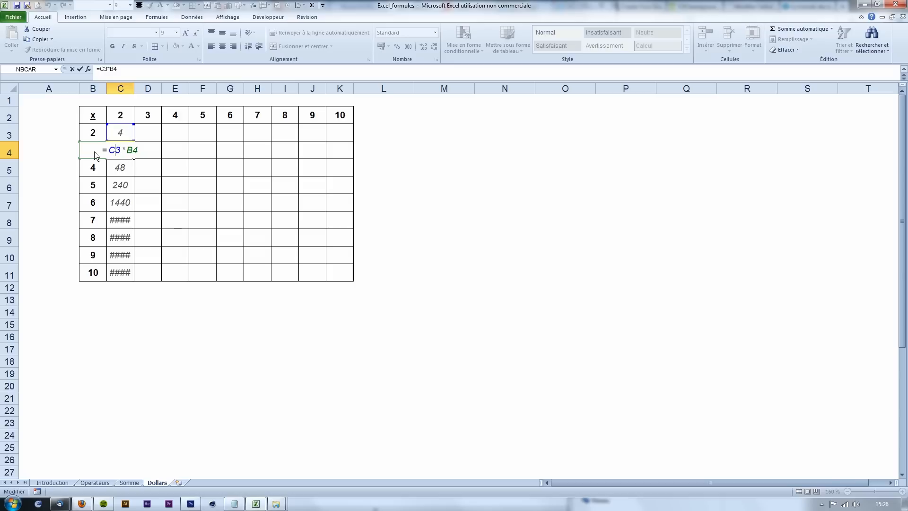
{"action": "key", "text": "Return"}
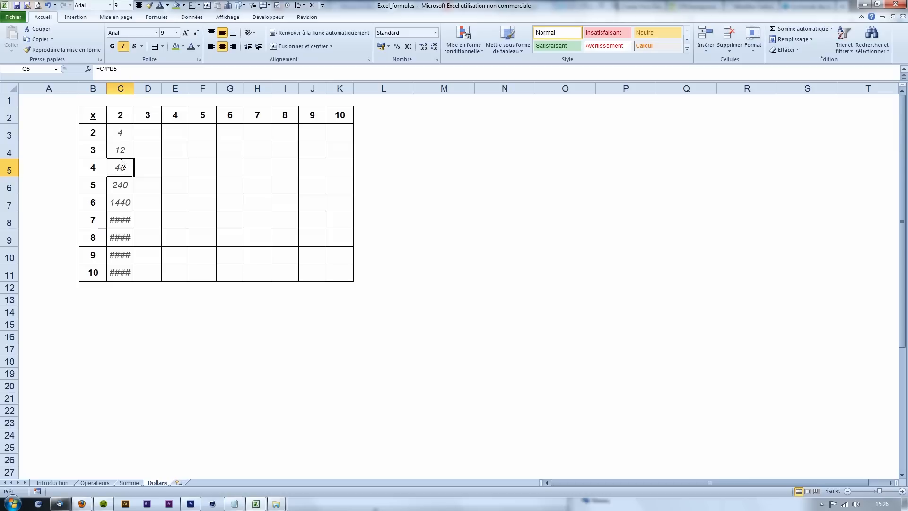
{"action": "left_click", "coordinate": [104, 69]}
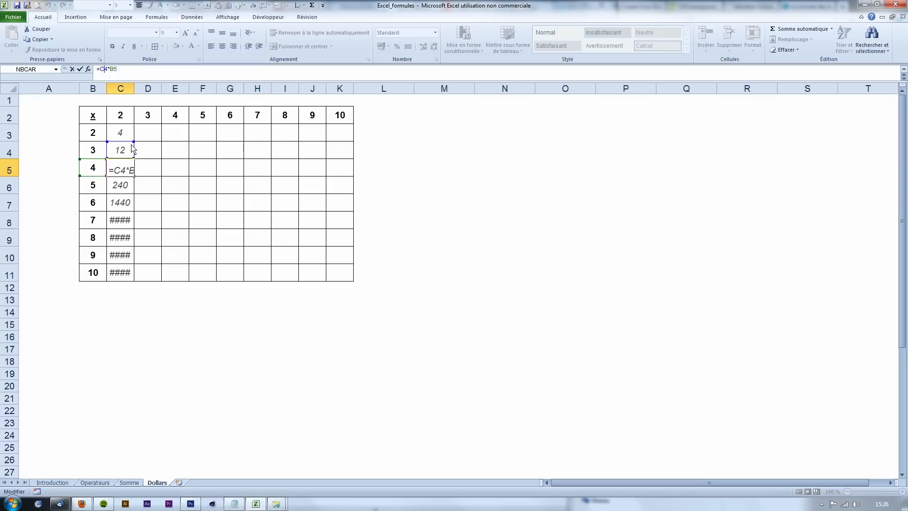
{"action": "left_click", "coordinate": [121, 171]}
{"action": "left_click_drag", "start_coordinate": [122, 172], "coordinate": [109, 170]}
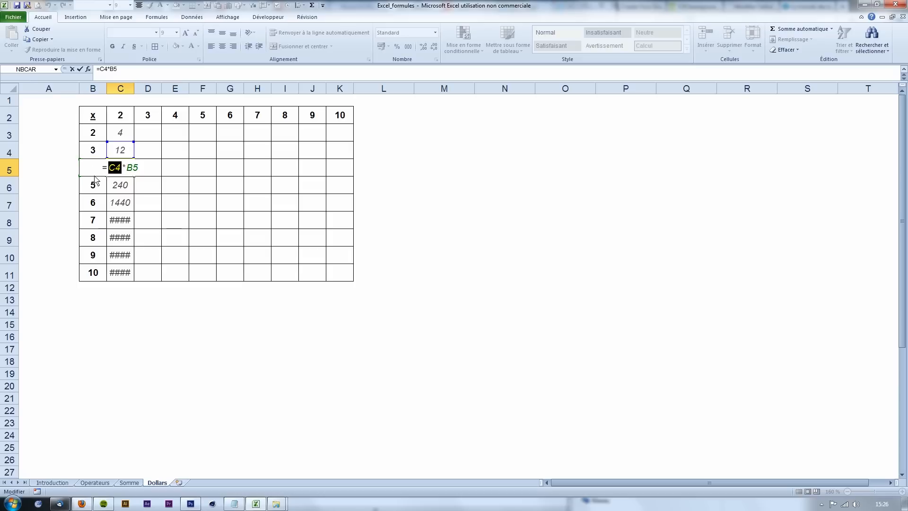
{"action": "key", "text": "Return"}
{"action": "left_click", "coordinate": [114, 155]}
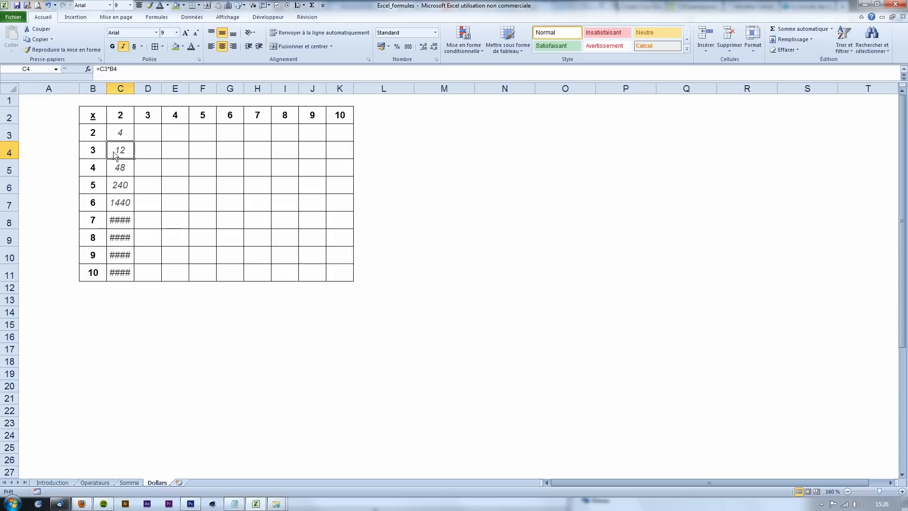
Make the C2 reference in C3 fully absolute, giving =$C$2*B3, and fill the formula down to C11
{"action": "left_click", "coordinate": [120, 139]}
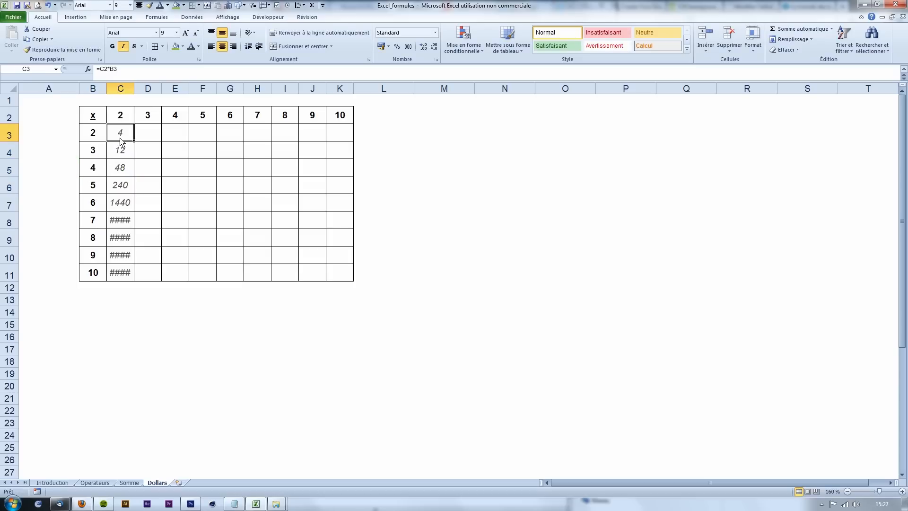
{"action": "left_click", "coordinate": [106, 70]}
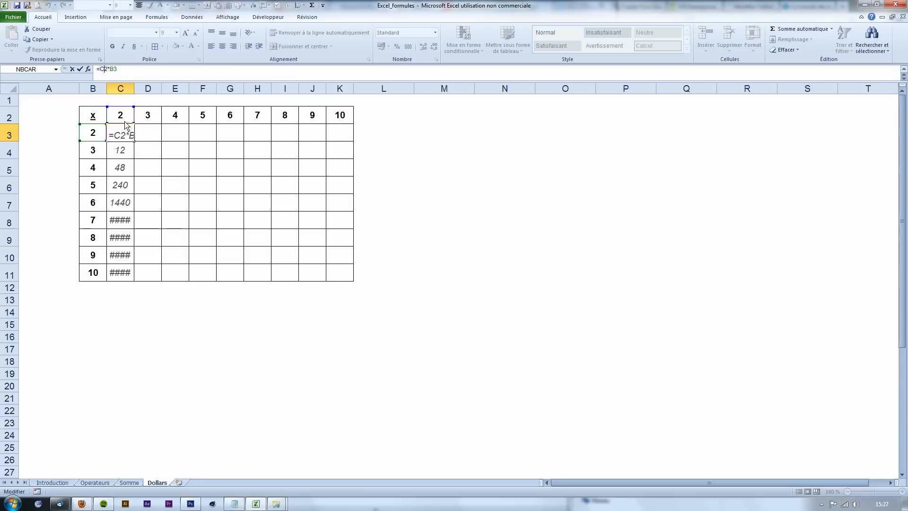
{"action": "left_click", "coordinate": [122, 134]}
{"action": "type", "text": "$C"}
{"action": "type", "text": "$"}
{"action": "key", "text": "Return"}
{"action": "left_click", "coordinate": [122, 136]}
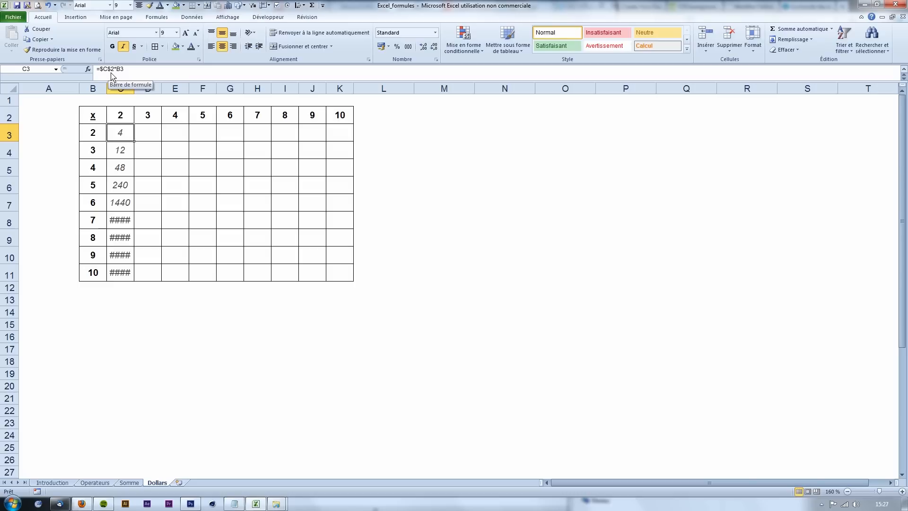
{"action": "left_click_drag", "start_coordinate": [135, 143], "coordinate": [137, 282]}
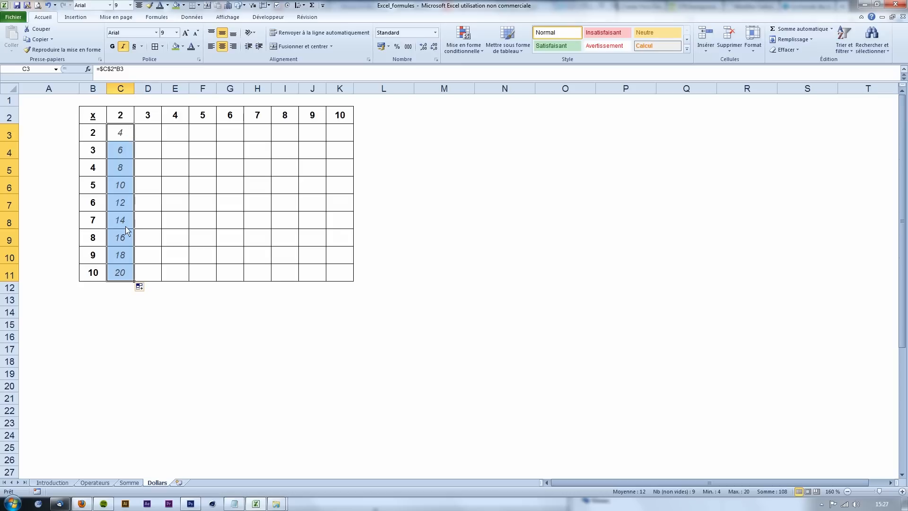
Examine C11's formula, checking its fixed reference and its relative reference without altering them
{"action": "left_click", "coordinate": [124, 241]}
{"action": "left_click", "coordinate": [127, 276]}
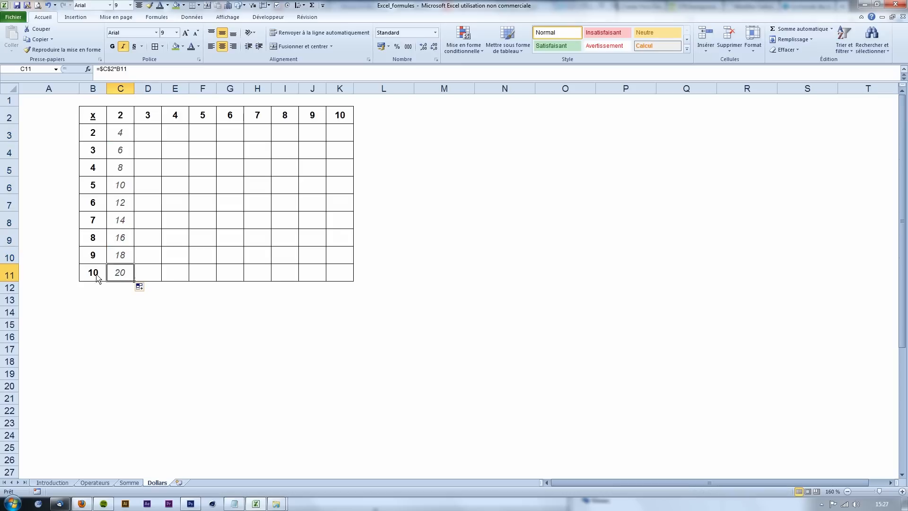
{"action": "left_click", "coordinate": [104, 70]}
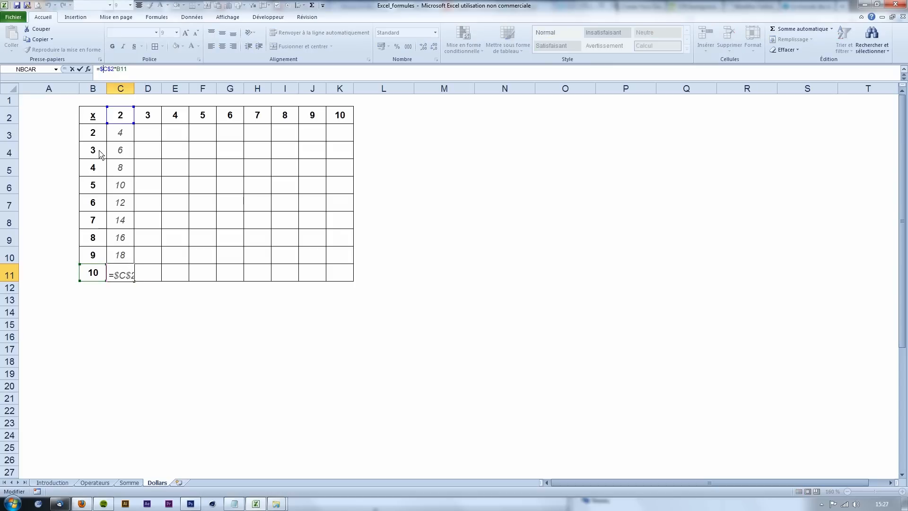
{"action": "left_click_drag", "start_coordinate": [116, 70], "coordinate": [130, 71]}
{"action": "left_click", "coordinate": [135, 72]}
{"action": "key", "text": "Return"}
Fill C3's formula across row 3 to K3
{"action": "left_click", "coordinate": [126, 138]}
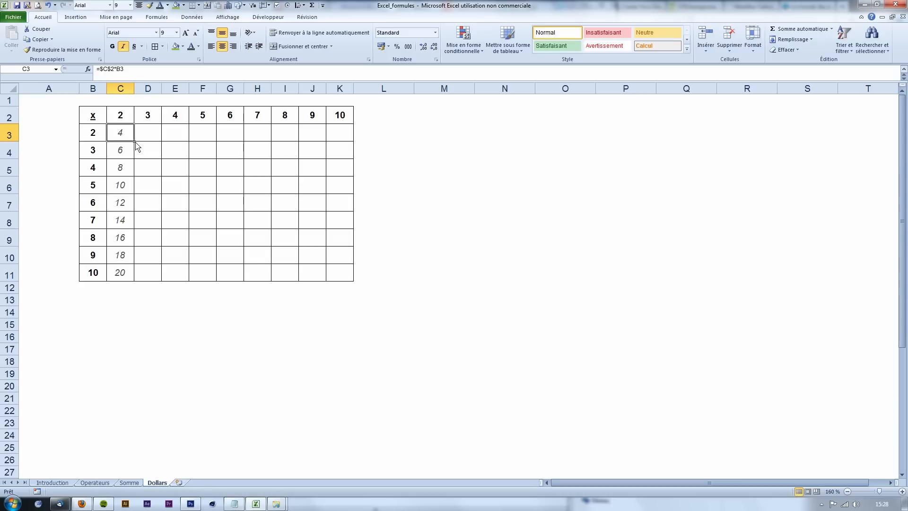
{"action": "left_click_drag", "start_coordinate": [96, 140], "coordinate": [341, 138]}
{"action": "left_click", "coordinate": [114, 138]}
{"action": "left_click_drag", "start_coordinate": [135, 144], "coordinate": [358, 146]}
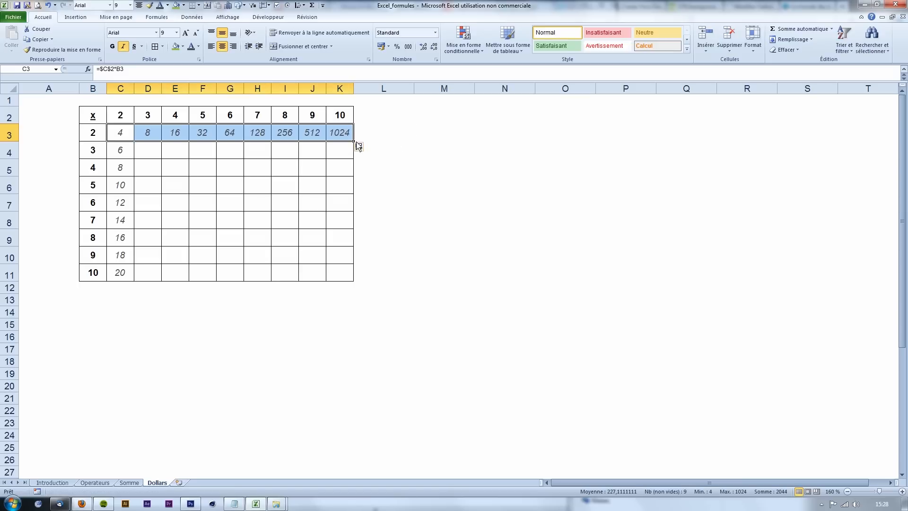
Check the references in D3's formula and clear the filled results in D3:K3
{"action": "left_click", "coordinate": [153, 138]}
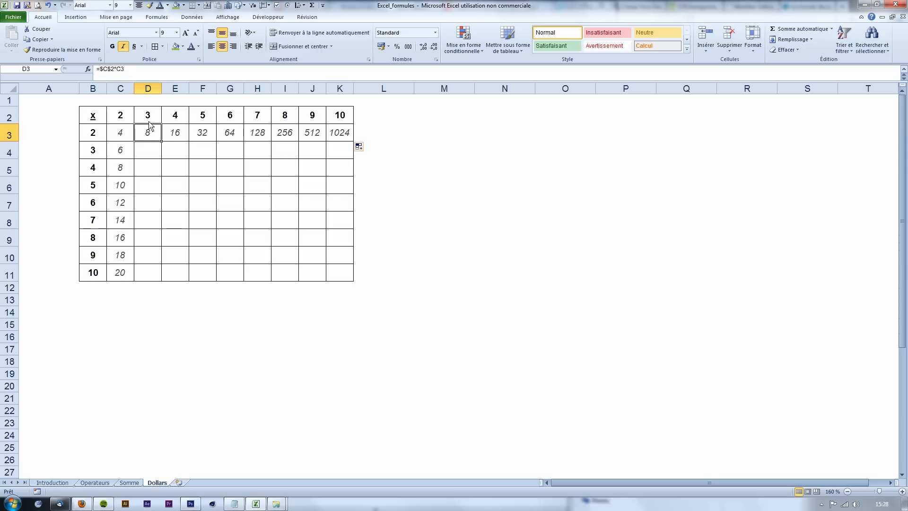
{"action": "left_click", "coordinate": [113, 69]}
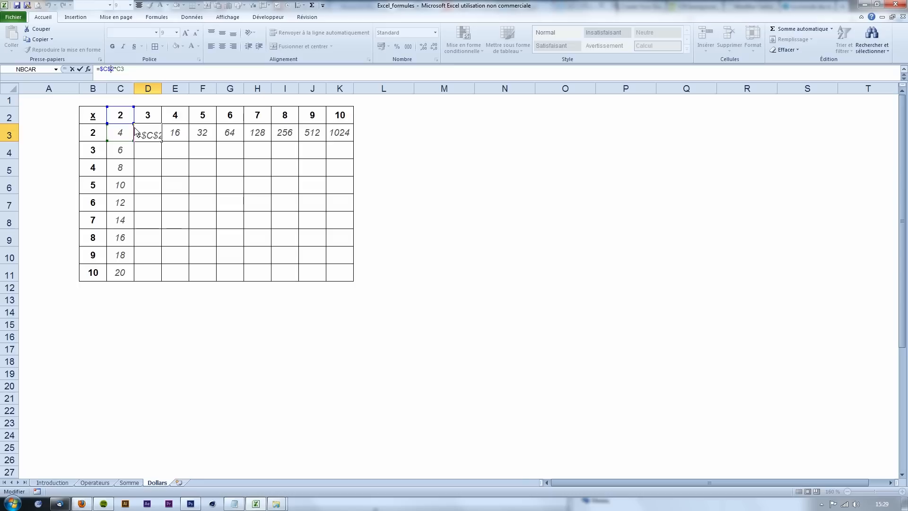
{"action": "key", "text": "Return"}
{"action": "left_click_drag", "start_coordinate": [144, 136], "coordinate": [341, 139]}
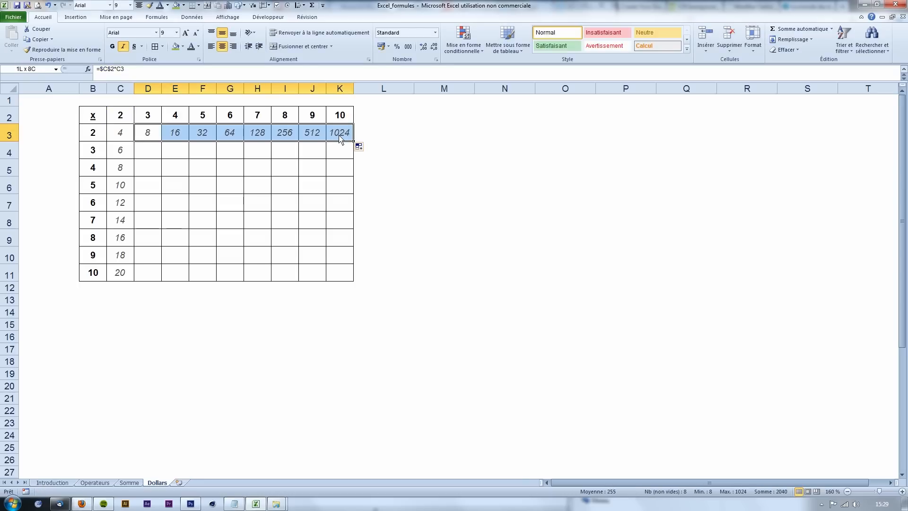
{"action": "key", "text": "Delete"}
Change C3's formula to =C$2*B3, fixing only the header row, and fill it across to K3
{"action": "left_click", "coordinate": [122, 136]}
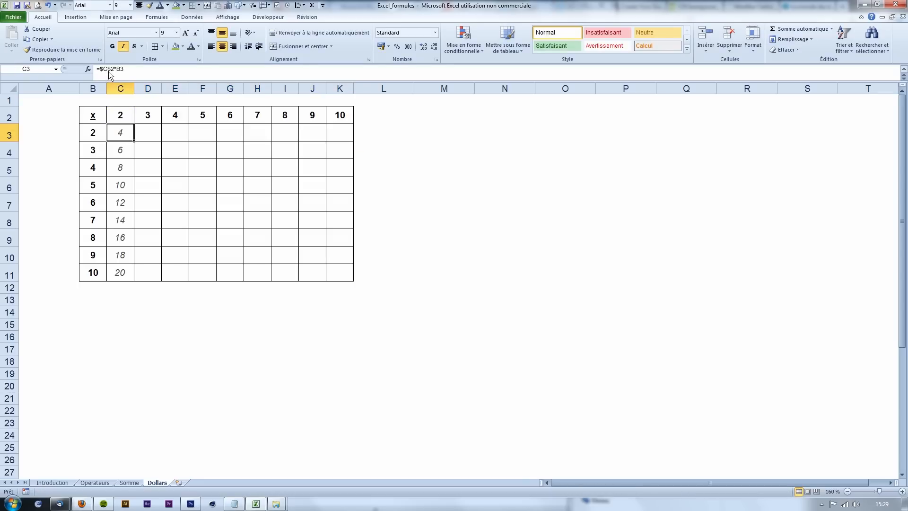
{"action": "left_click", "coordinate": [101, 73]}
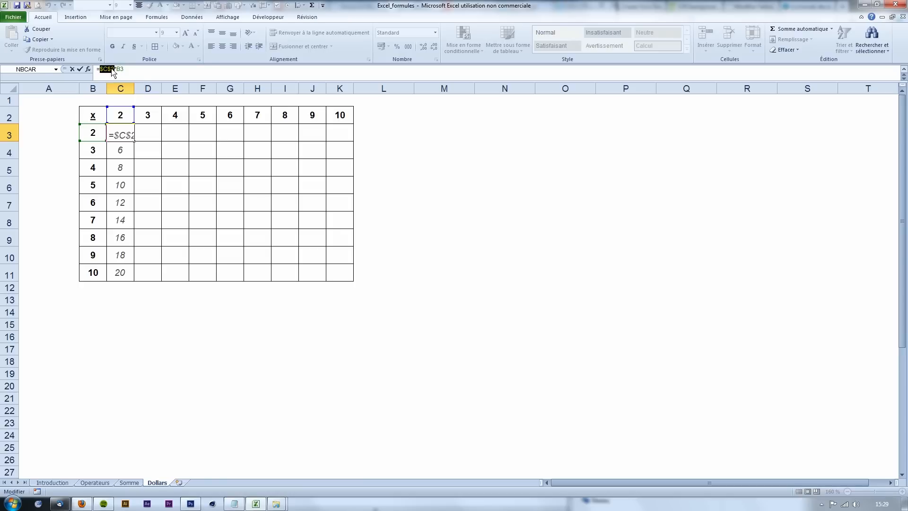
{"action": "left_click", "coordinate": [110, 72]}
{"action": "key", "text": "Return"}
{"action": "left_click", "coordinate": [117, 135]}
{"action": "left_click_drag", "start_coordinate": [135, 142], "coordinate": [354, 142]}
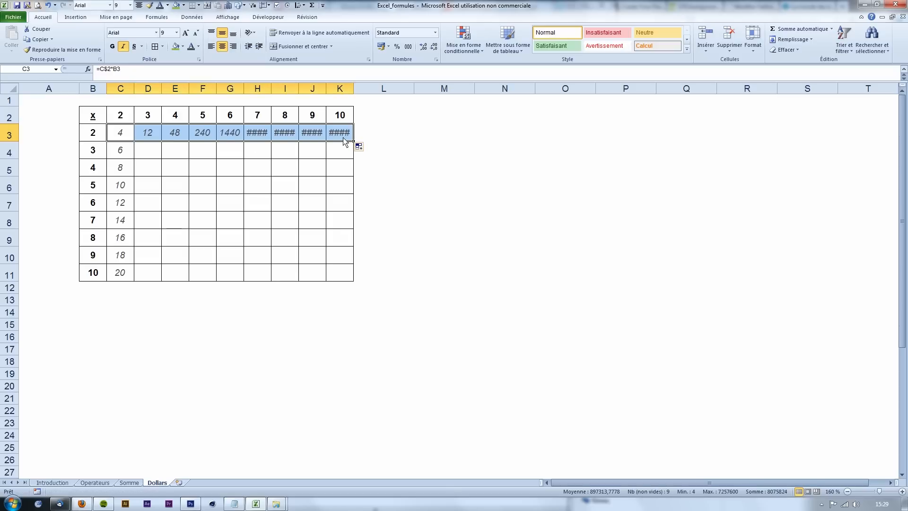
Examine D3's formula to see which cells its two references point to
{"action": "left_click", "coordinate": [157, 138]}
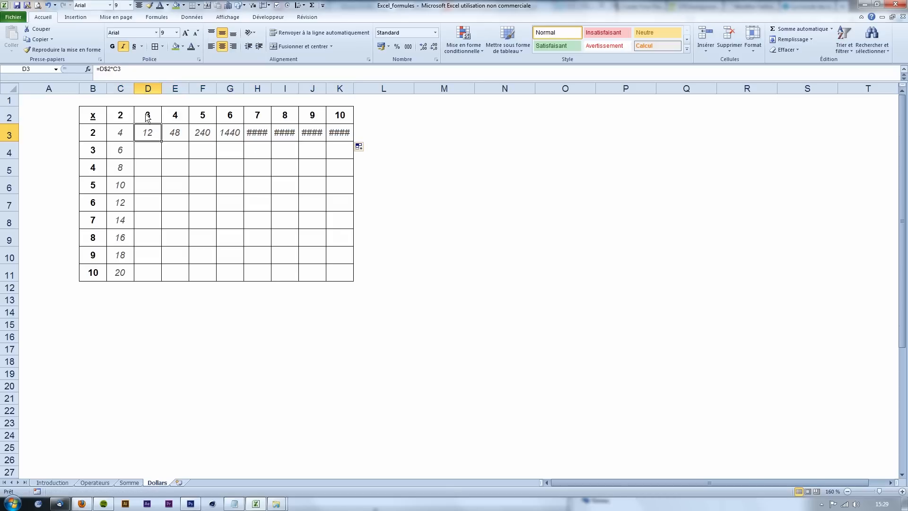
{"action": "left_click", "coordinate": [112, 72]}
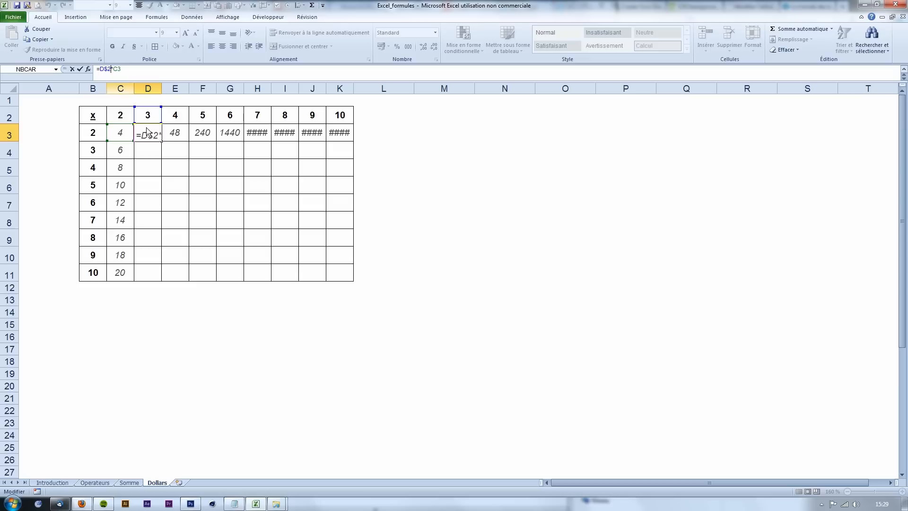
{"action": "key", "text": "ctrl+Return"}
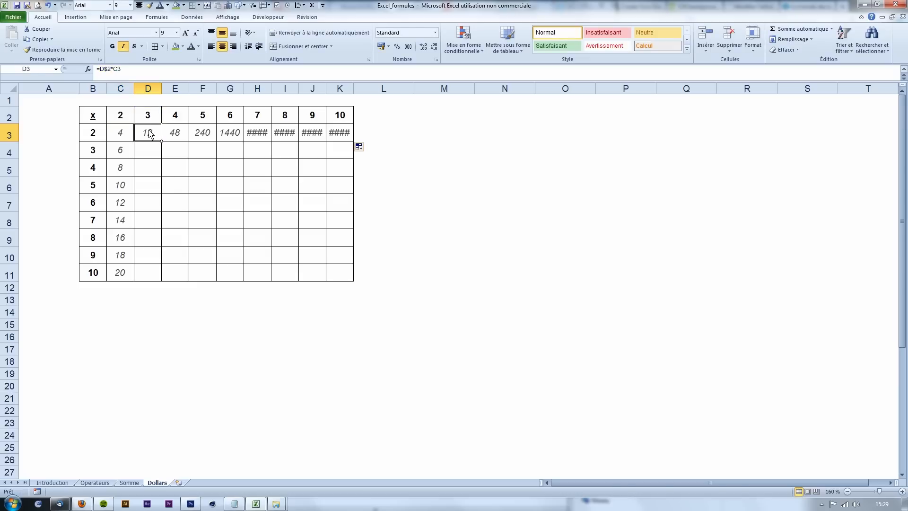
Clear the filled results in D3:K3 and C4:C11, keeping only the formula in C3
{"action": "left_click_drag", "start_coordinate": [150, 134], "coordinate": [341, 133]}
{"action": "key", "text": "Delete"}
{"action": "left_click", "coordinate": [121, 130]}
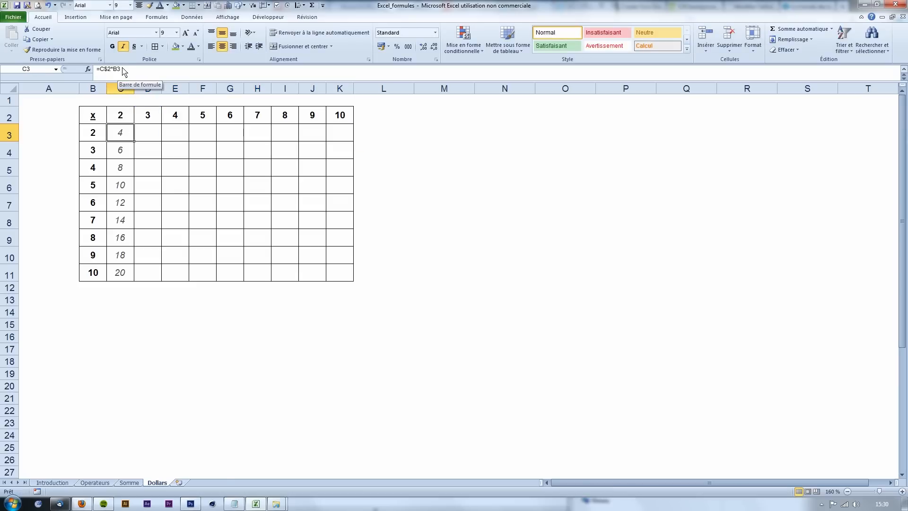
{"action": "left_click", "coordinate": [124, 150]}
{"action": "left_click_drag", "start_coordinate": [126, 151], "coordinate": [121, 288]}
{"action": "key", "text": "Delete"}
Fix column B in C3's second reference so that the formula becomes =C$2*$B3
{"action": "left_click", "coordinate": [124, 136]}
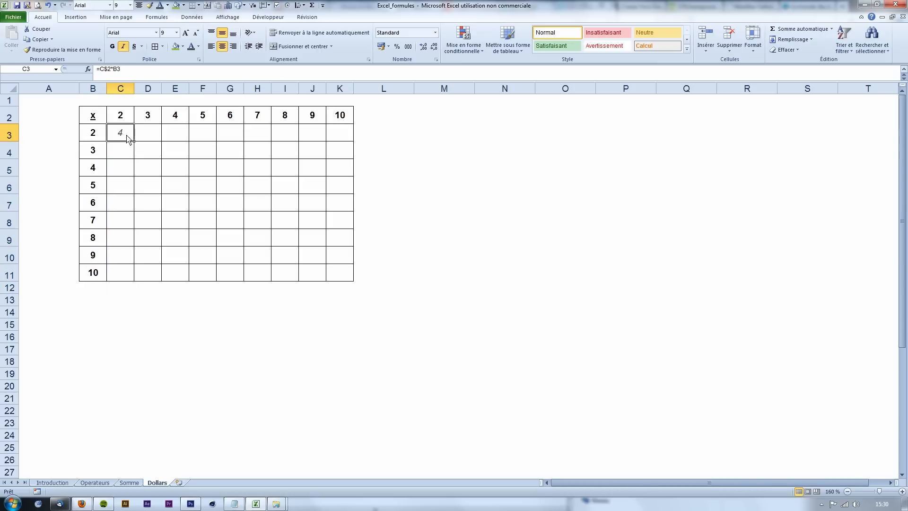
{"action": "left_click", "coordinate": [110, 70]}
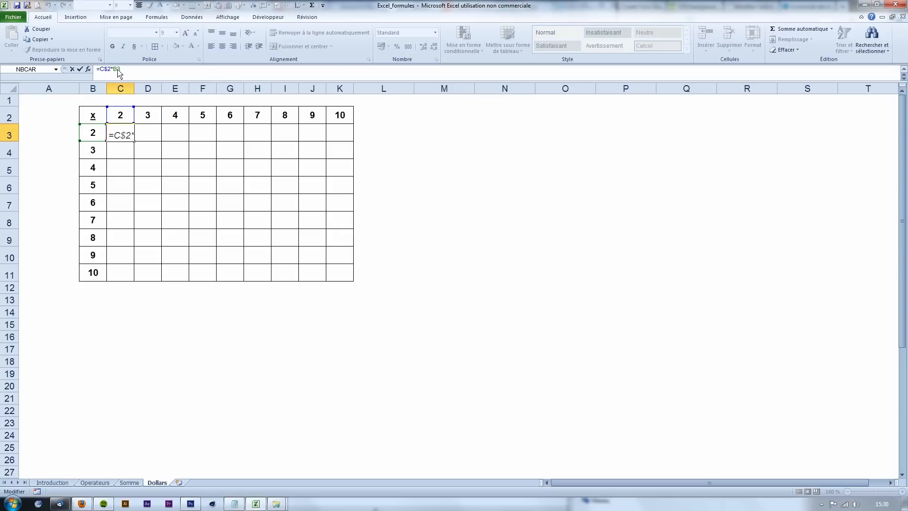
{"action": "left_click_drag", "start_coordinate": [136, 70], "coordinate": [114, 70]}
{"action": "left_click", "coordinate": [109, 70]}
{"action": "left_click_drag", "start_coordinate": [100, 69], "coordinate": [114, 70]}
{"action": "left_click", "coordinate": [122, 69]}
{"action": "type", "text": "$"}
{"action": "key", "text": "Return"}
Fill C3's formula through the whole multiplication table, down and across to K11
{"action": "left_click", "coordinate": [130, 128]}
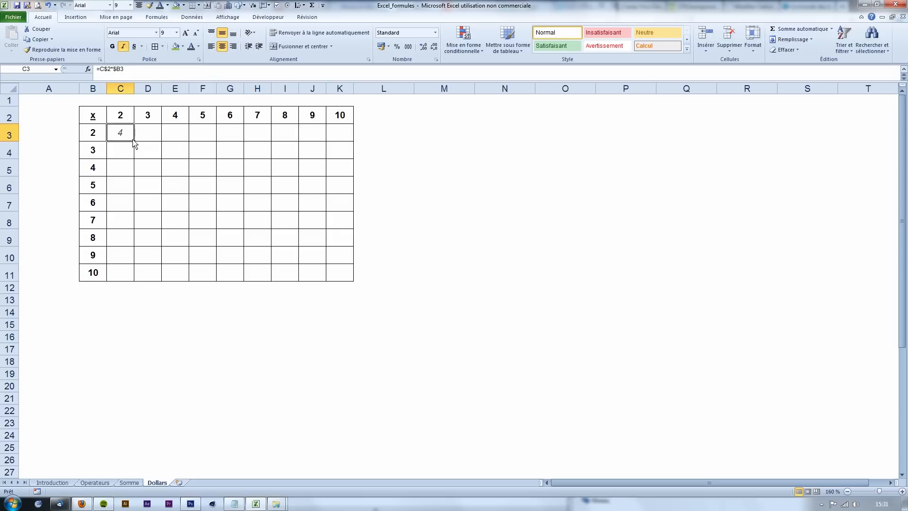
{"action": "left_click_drag", "start_coordinate": [135, 141], "coordinate": [355, 282]}
{"action": "left_click", "coordinate": [351, 276]}
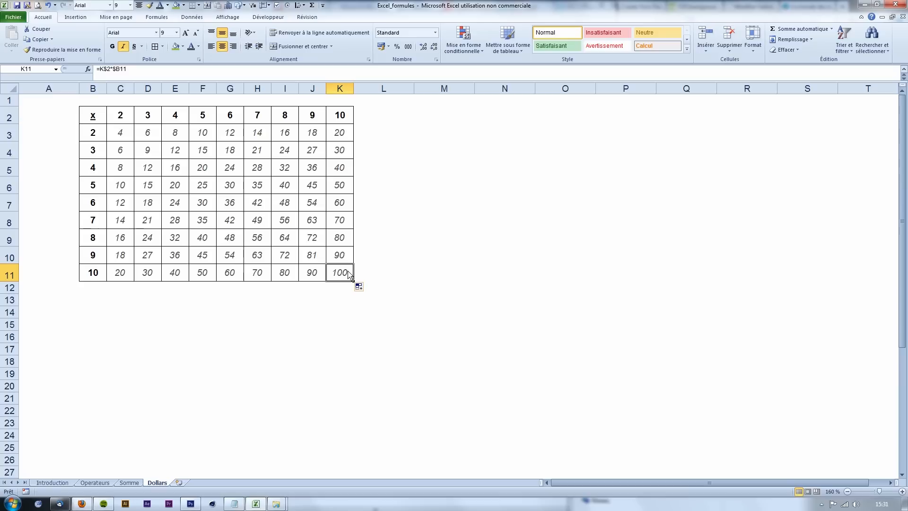
Examine the formulas in C3 and E4 to see which row and column each reference fixes
{"action": "left_click", "coordinate": [126, 141]}
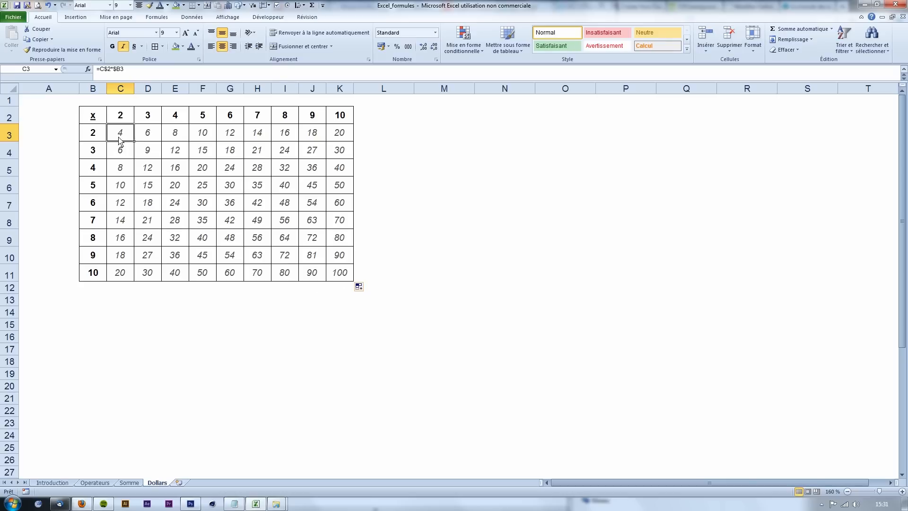
{"action": "left_click", "coordinate": [169, 152]}
{"action": "left_click", "coordinate": [122, 70]}
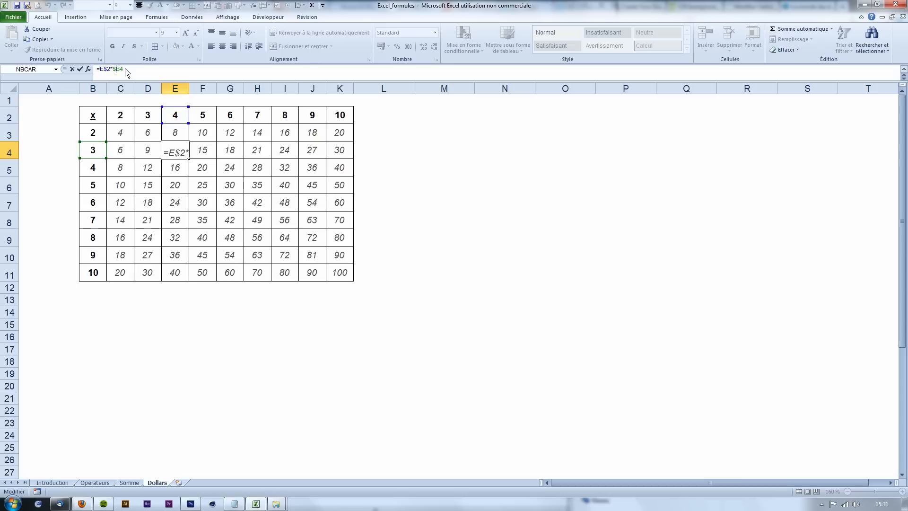
{"action": "key", "text": "Return"}
Delete the empty rows 12 to 39 between the multiplication table and the notes on the $ sign
{"action": "left_click_drag", "start_coordinate": [14, 292], "coordinate": [14, 486]}
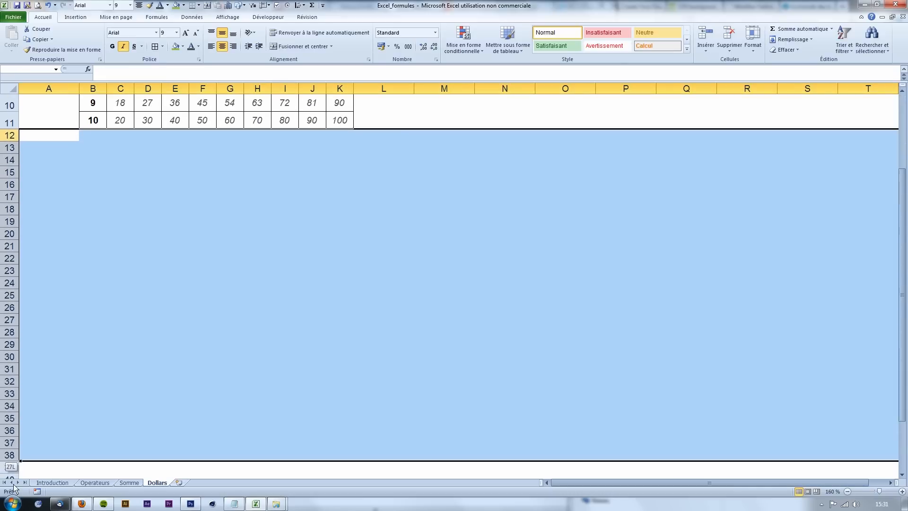
{"action": "scroll", "coordinate": [14, 450], "scroll_direction": "down", "scroll_amount": 2}
{"action": "right_click", "coordinate": [14, 373]}
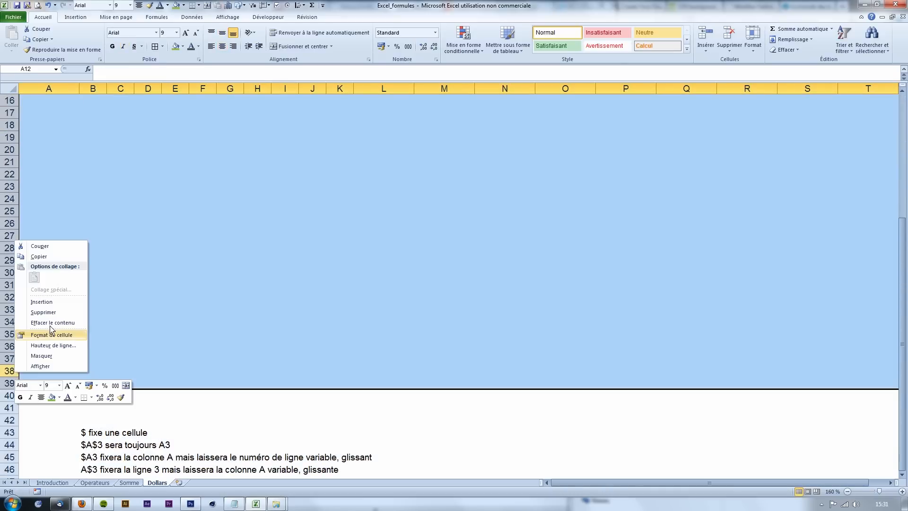
{"action": "left_click", "coordinate": [43, 312]}
Review the notes in rows 15 to 18 on how $ fixes a cell, a column or a row
{"action": "left_click", "coordinate": [148, 335]}
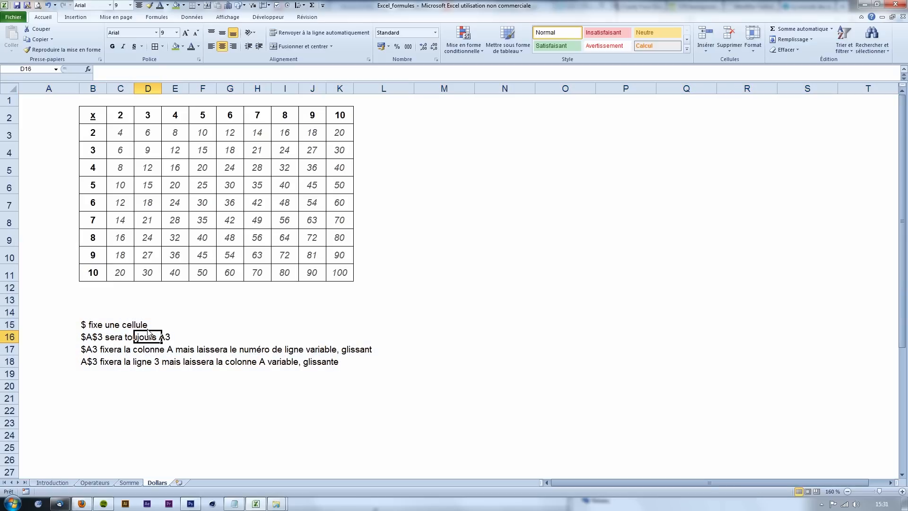
{"action": "left_click", "coordinate": [94, 327]}
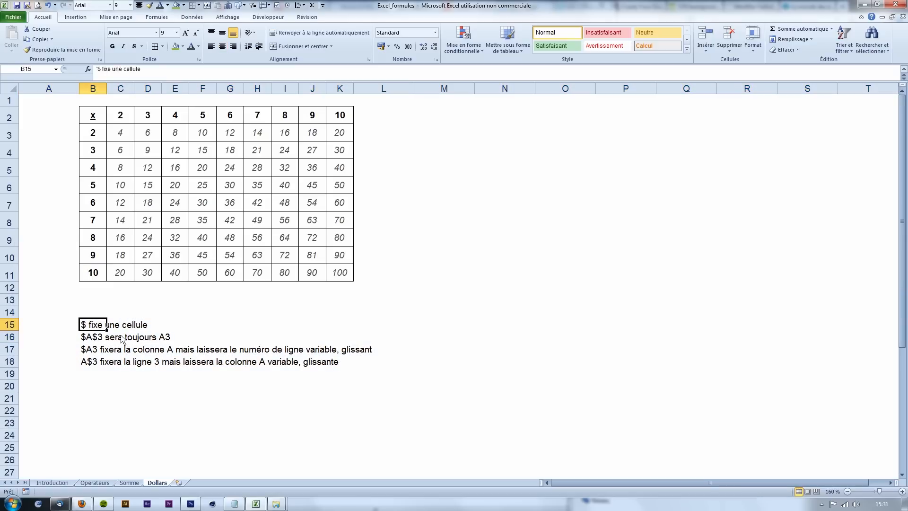
{"action": "left_click", "coordinate": [90, 340]}
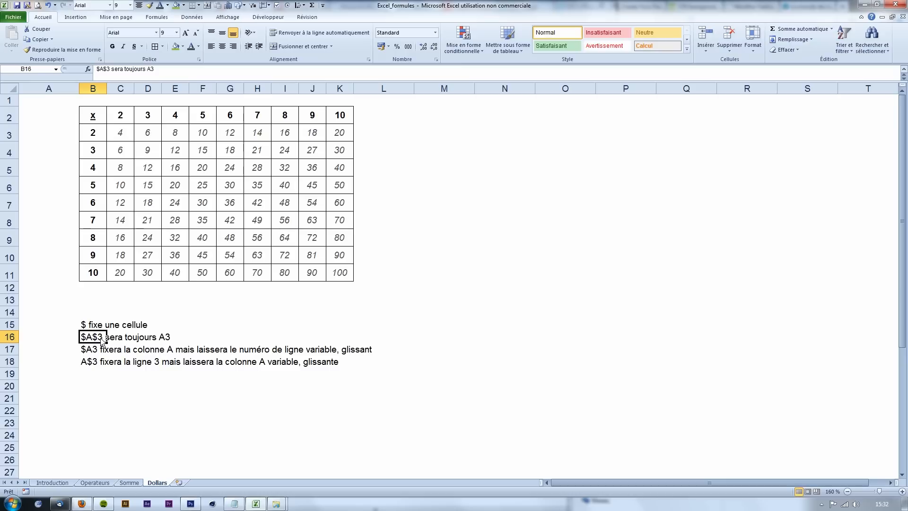
{"action": "left_click", "coordinate": [59, 339]}
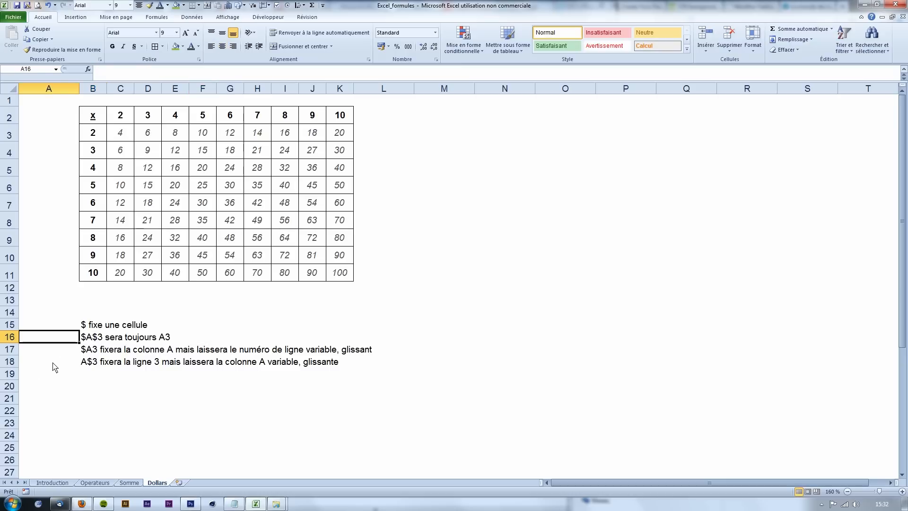
{"action": "left_click", "coordinate": [60, 353]}
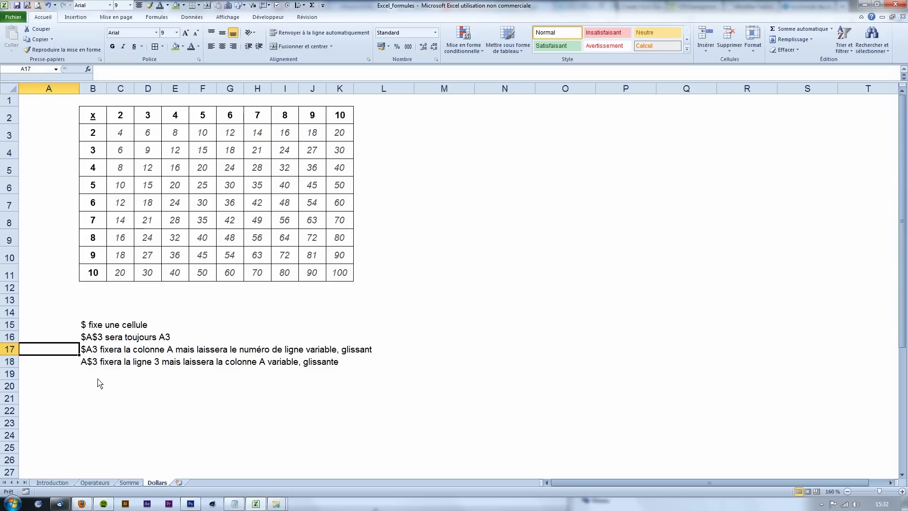
{"action": "left_click", "coordinate": [69, 364]}
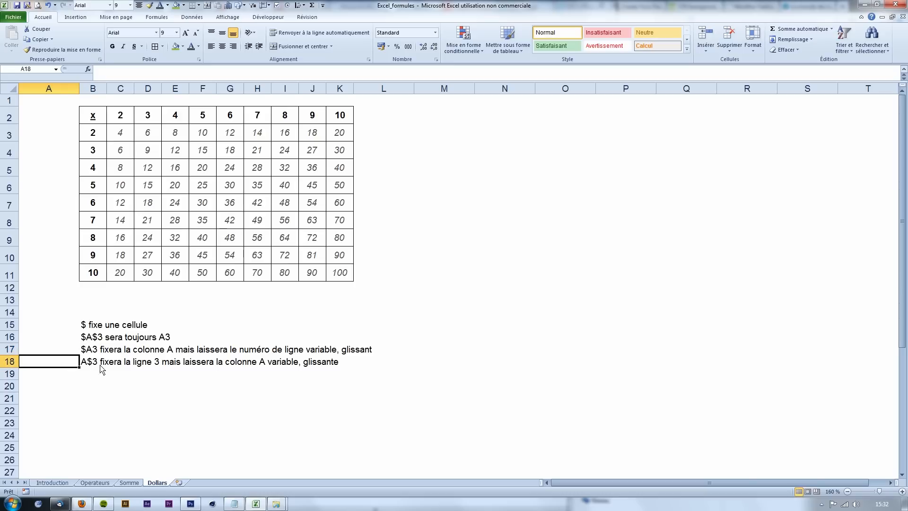
{"action": "left_click", "coordinate": [18, 136]}
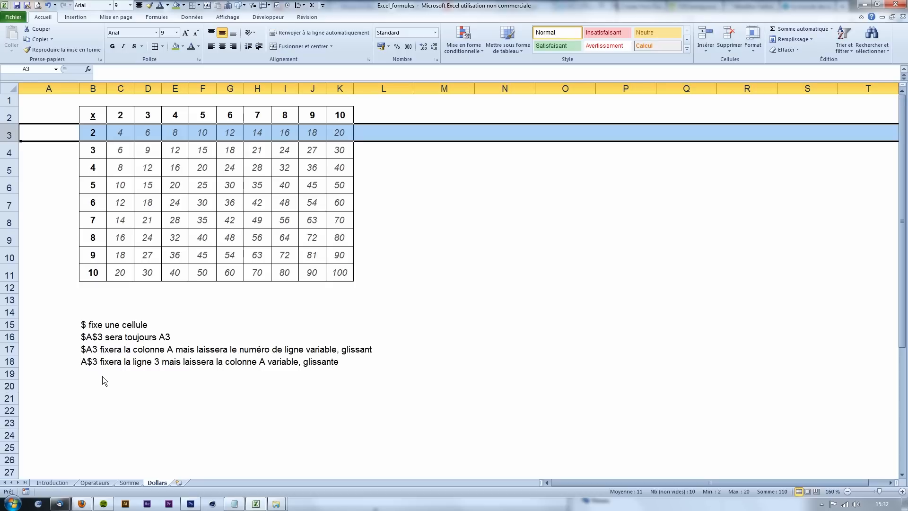
Enter the first amount, 1800, in B23 below the notes
{"action": "scroll", "coordinate": [113, 386], "scroll_direction": "down", "scroll_amount": 4}
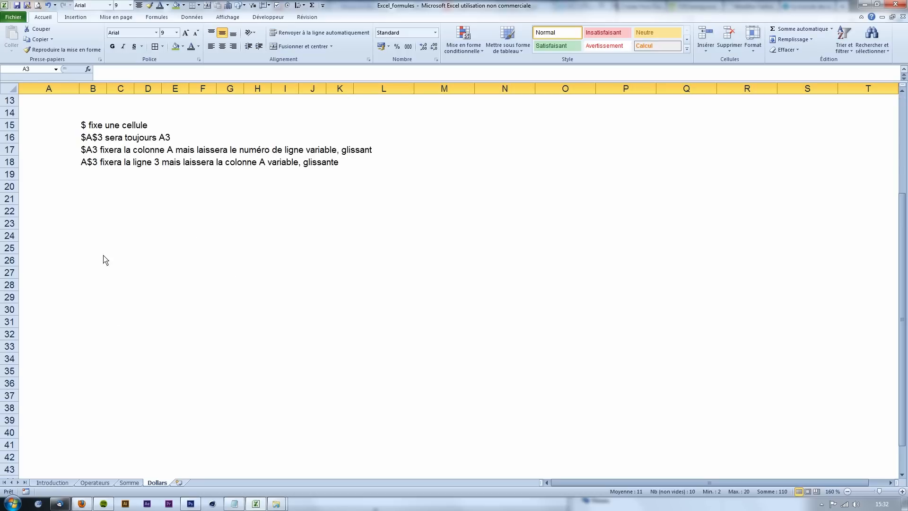
{"action": "left_click", "coordinate": [97, 228]}
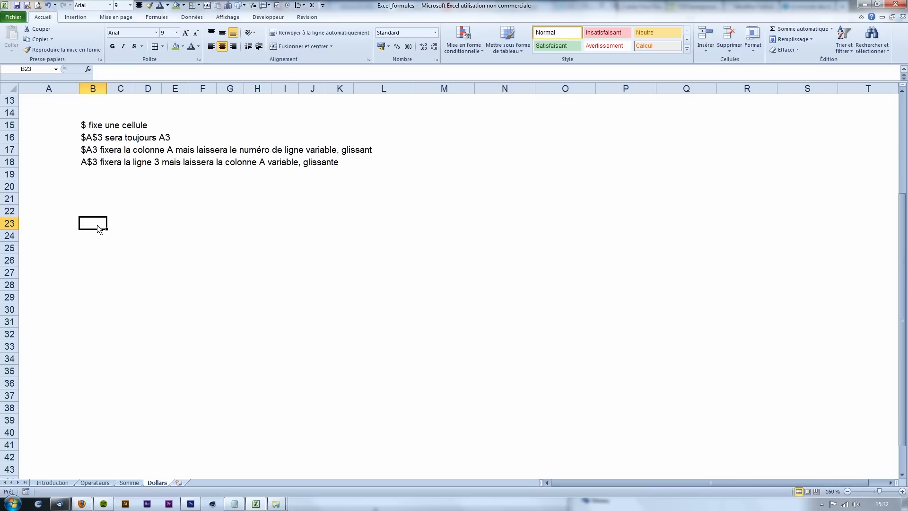
{"action": "type", "text": "1800"}
{"action": "key", "text": "Return"}
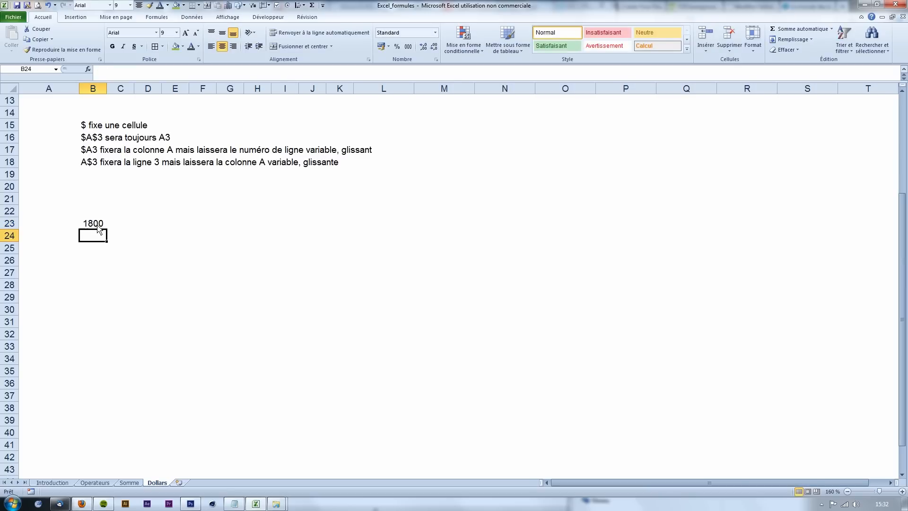
Enter three people's first names in A23:A25, beginning beside the 1800 amount
{"action": "key", "text": "Up"}
{"action": "key", "text": "Left"}
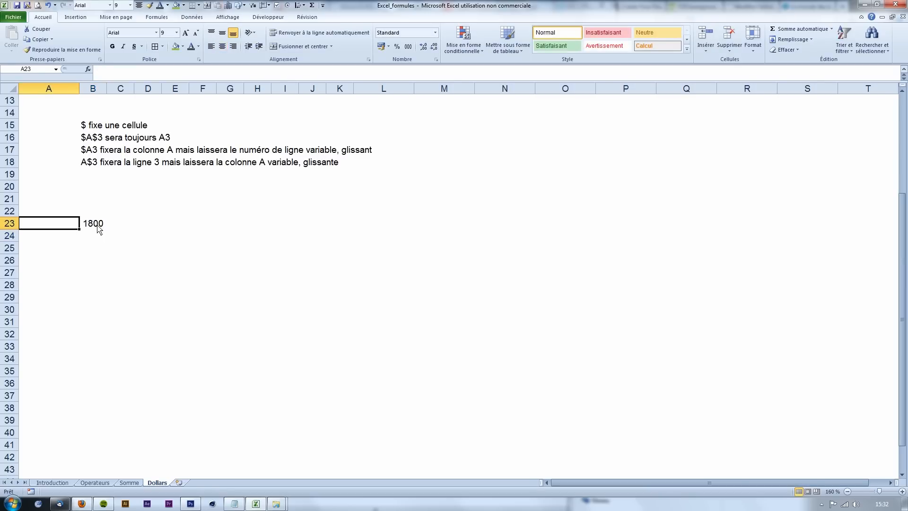
{"action": "type", "text": "Sarah"}
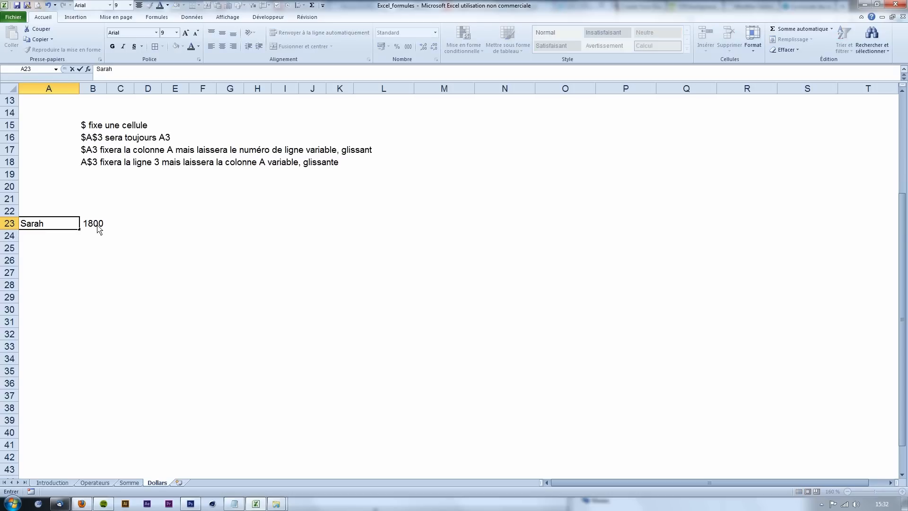
{"action": "key", "text": "Return"}
{"action": "type", "text": "Michelle"}
{"action": "key", "text": "Return"}
{"action": "type", "text": "H"}
{"action": "key", "text": "BackSpace"}
{"action": "type", "text": "Gérard"}
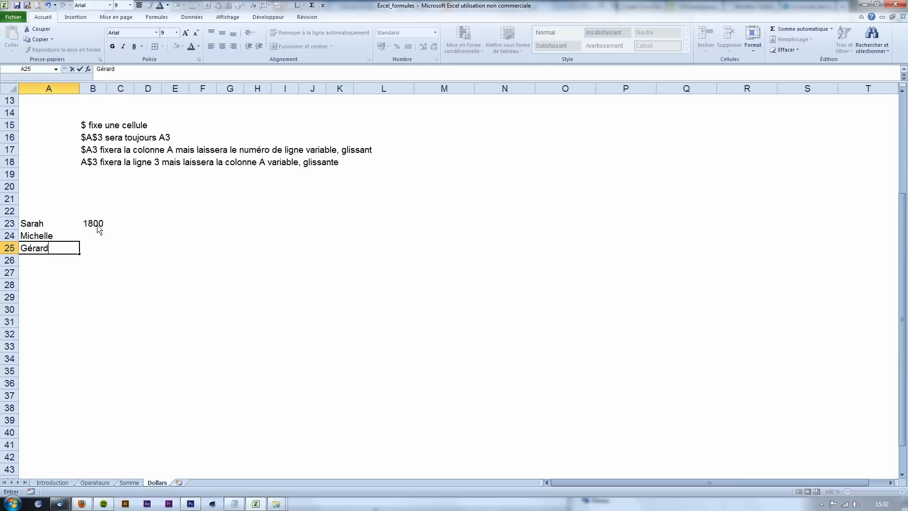
{"action": "key", "text": "Tab"}
Enter the amounts 1563 in B24 and 1759 in B25 for the second and third person
{"action": "key", "text": "Up"}
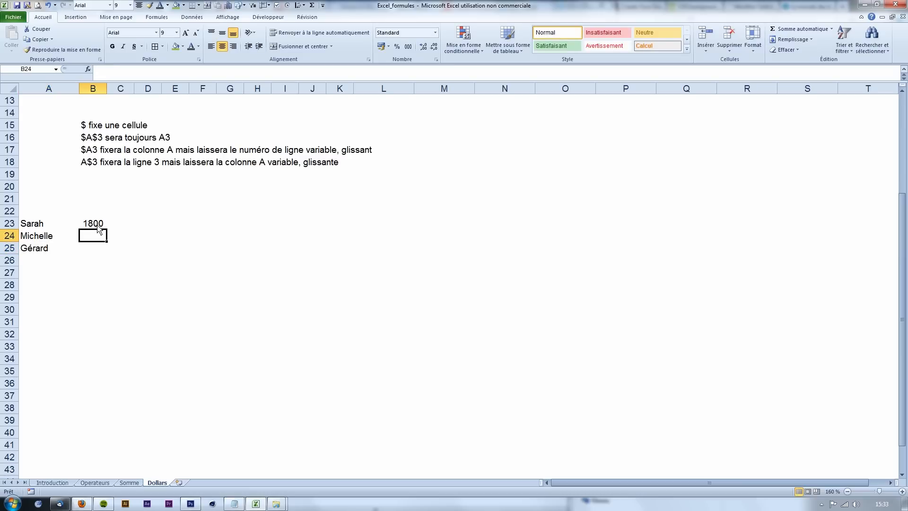
{"action": "type", "text": "1563"}
{"action": "key", "text": "Return"}
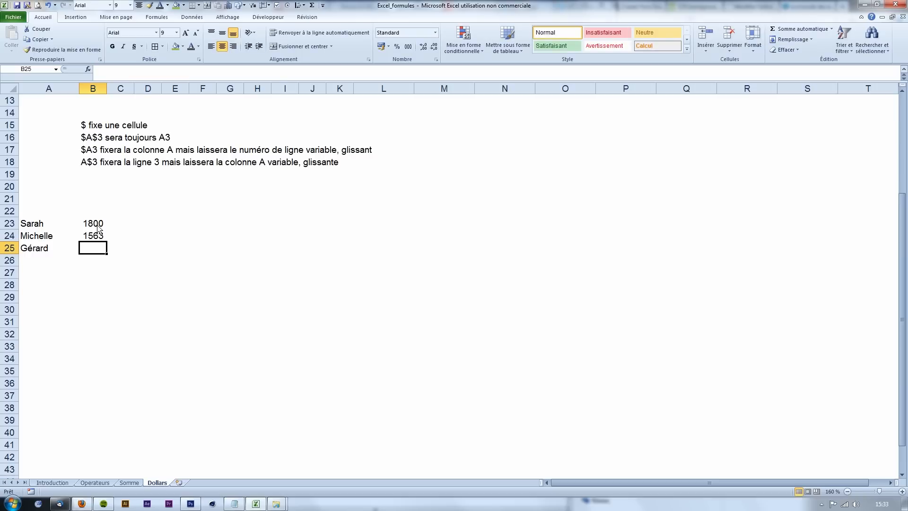
{"action": "type", "text": "1759"}
{"action": "key", "text": "Return"}
Enter 75% in C22 as the rate above the column next to the amounts
{"action": "left_click", "coordinate": [131, 225]}
{"action": "left_click", "coordinate": [130, 213]}
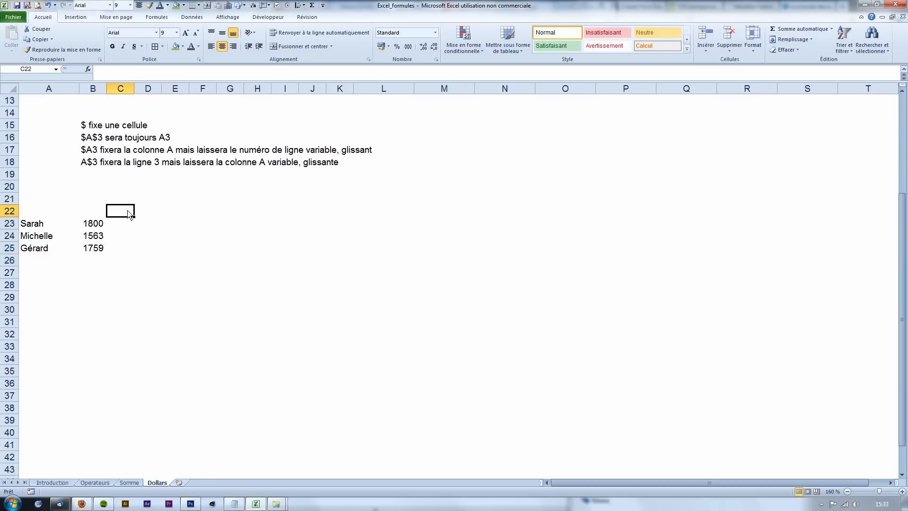
{"action": "type", "text": "="}
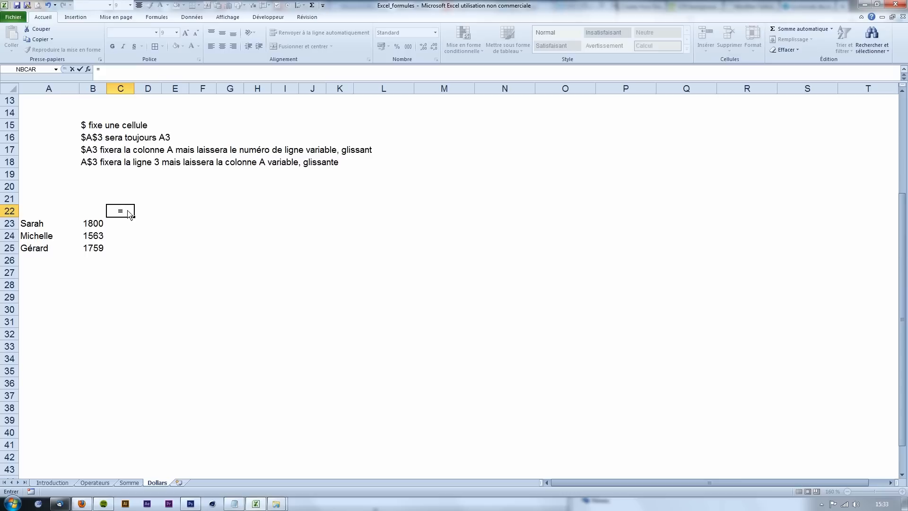
{"action": "key", "text": "Escape"}
{"action": "type", "text": "0,"}
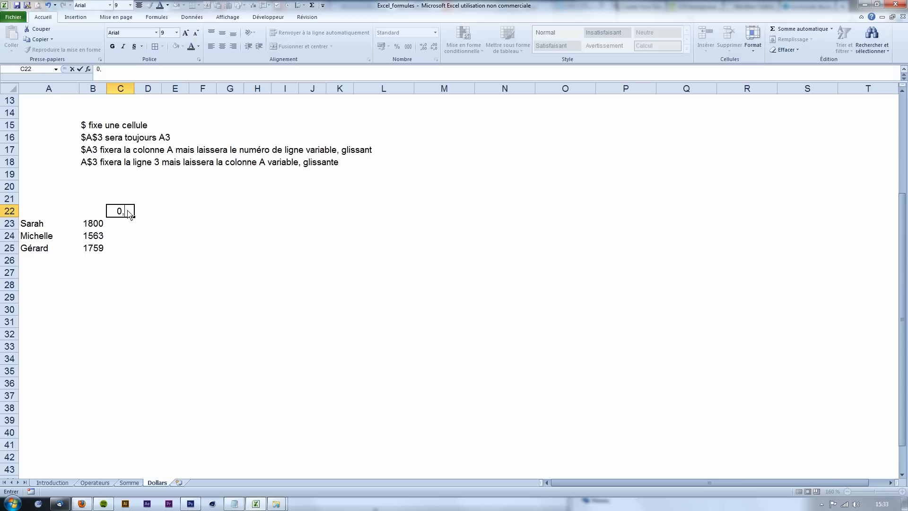
{"action": "key", "text": "BackSpace"}
{"action": "key", "text": "BackSpace"}
{"action": "type", "text": "75"}
{"action": "key", "text": "Return"}
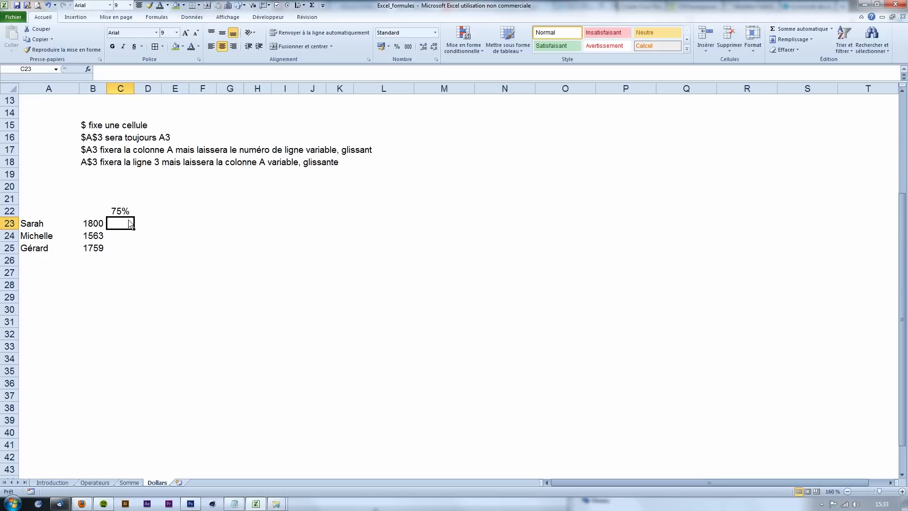
Enter =B23*C$22 in C23, with row 22 fixed, and fill the formula down to C25
{"action": "type", "text": "="}
{"action": "left_click", "coordinate": [93, 225]}
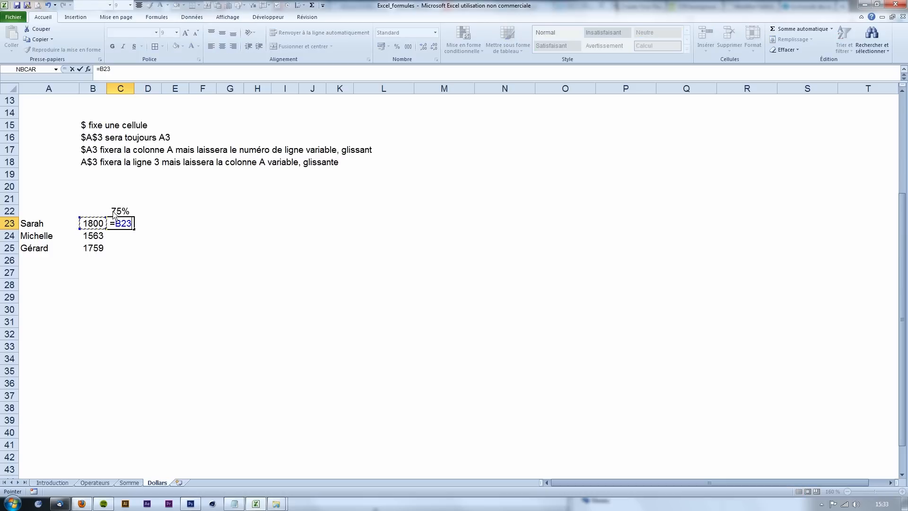
{"action": "type", "text": "*"}
{"action": "left_click", "coordinate": [124, 214]}
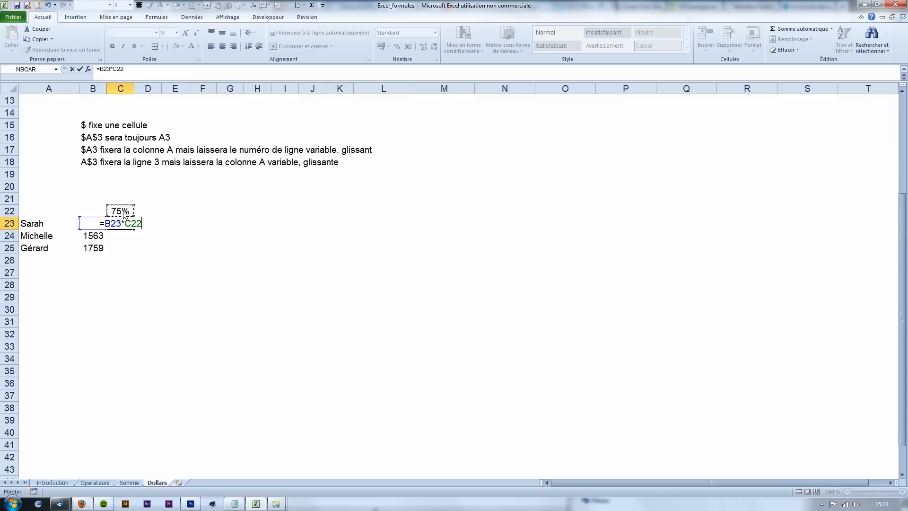
{"action": "left_click", "coordinate": [117, 71]}
{"action": "key", "text": "Return"}
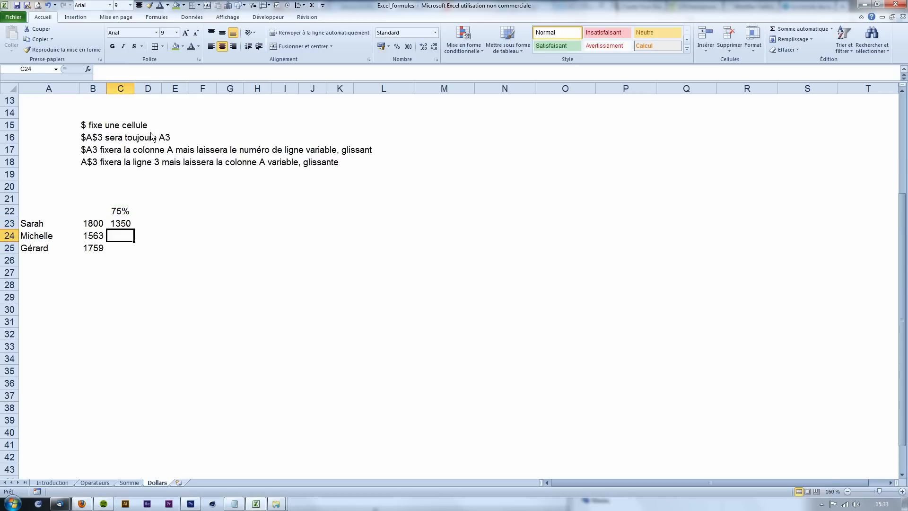
{"action": "left_click", "coordinate": [119, 225]}
{"action": "double_click", "coordinate": [134, 230]}
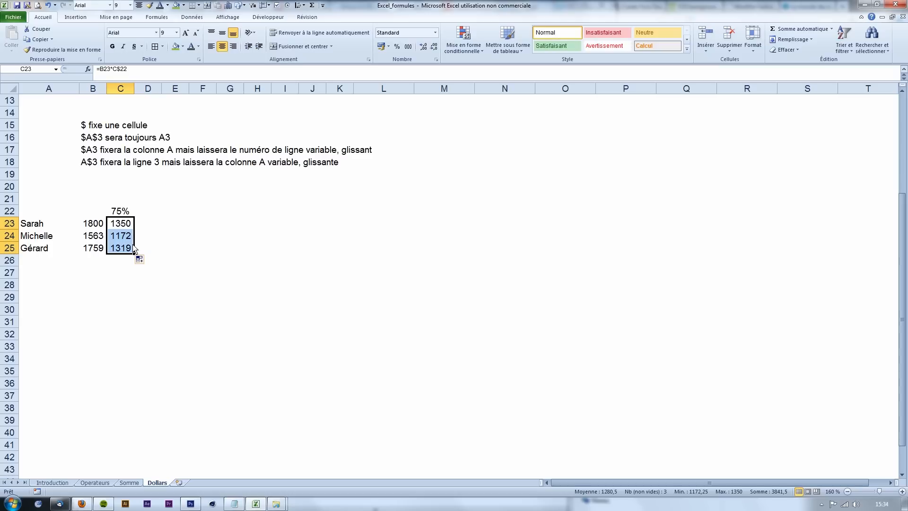
Check C25's formula to see which cells its two references point to after the fill
{"action": "left_click", "coordinate": [130, 226]}
{"action": "left_click", "coordinate": [125, 247]}
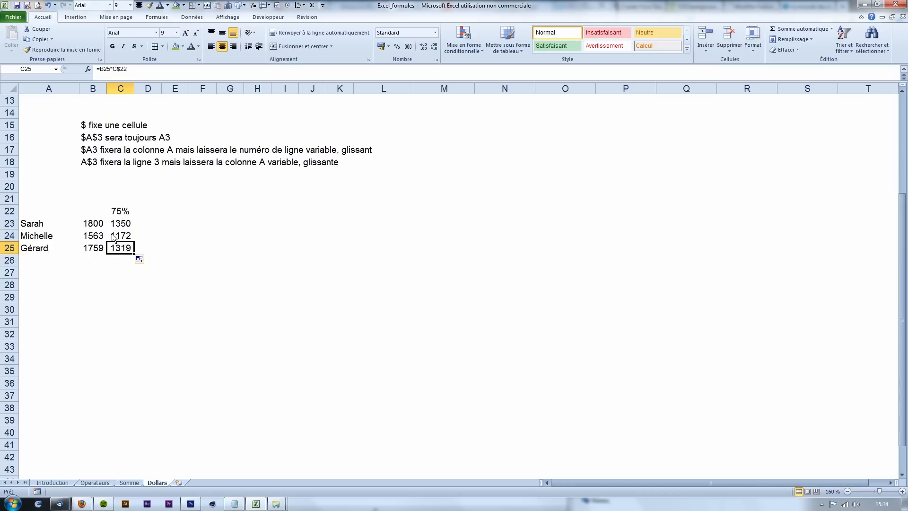
{"action": "left_click", "coordinate": [107, 69]}
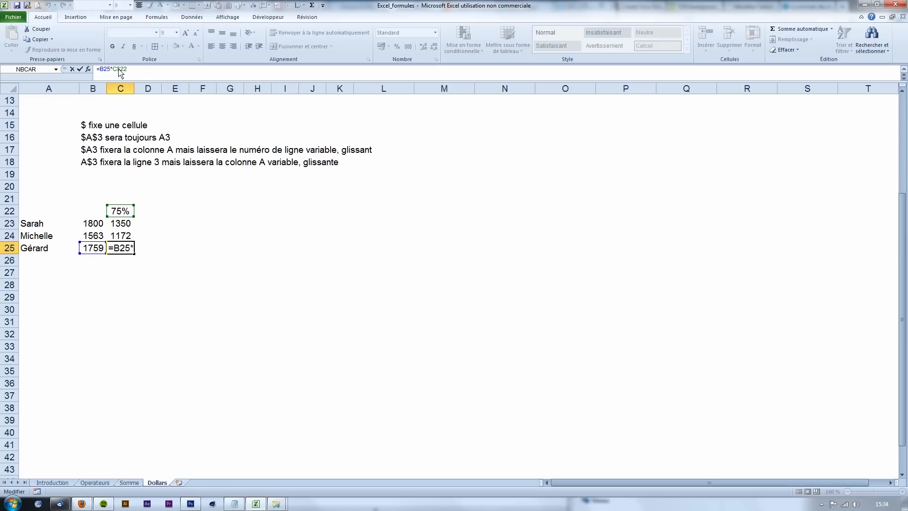
{"action": "key", "text": "Return"}
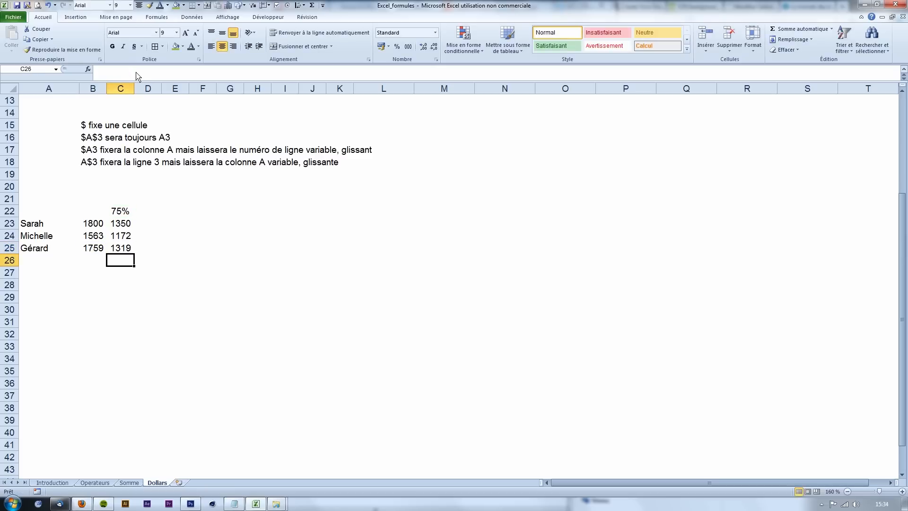
Apply borders around all cells of the small table A22:C25
{"action": "left_click_drag", "start_coordinate": [121, 212], "coordinate": [52, 248]}
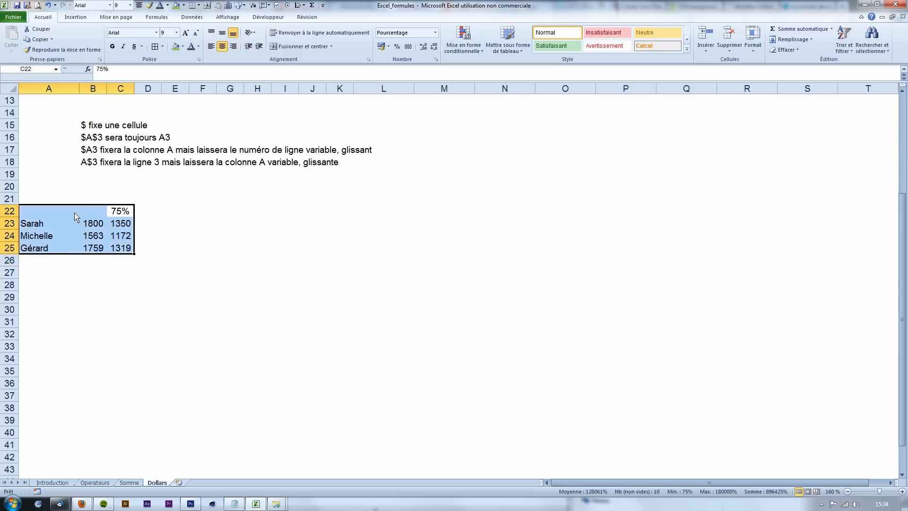
{"action": "left_click", "coordinate": [158, 44]}
{"action": "left_click", "coordinate": [120, 214]}
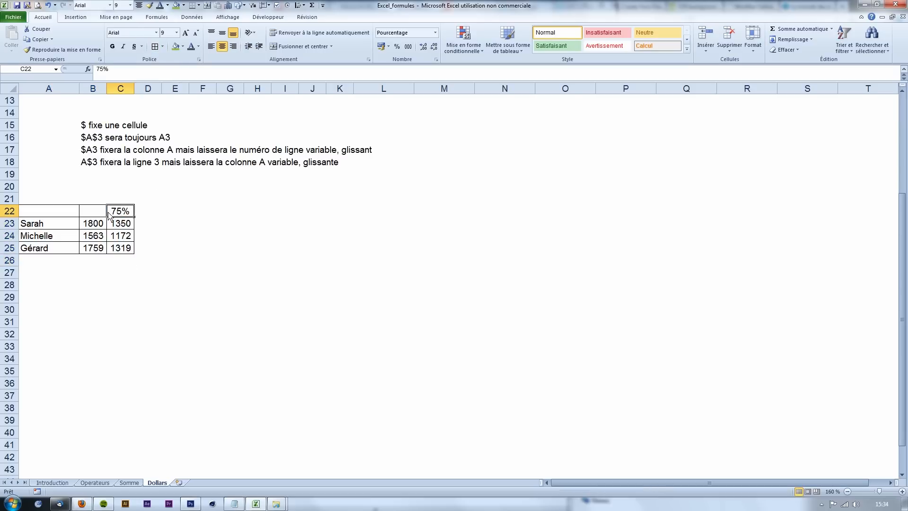
Examine the relative and fixed references in C23's formula
{"action": "left_click", "coordinate": [123, 227]}
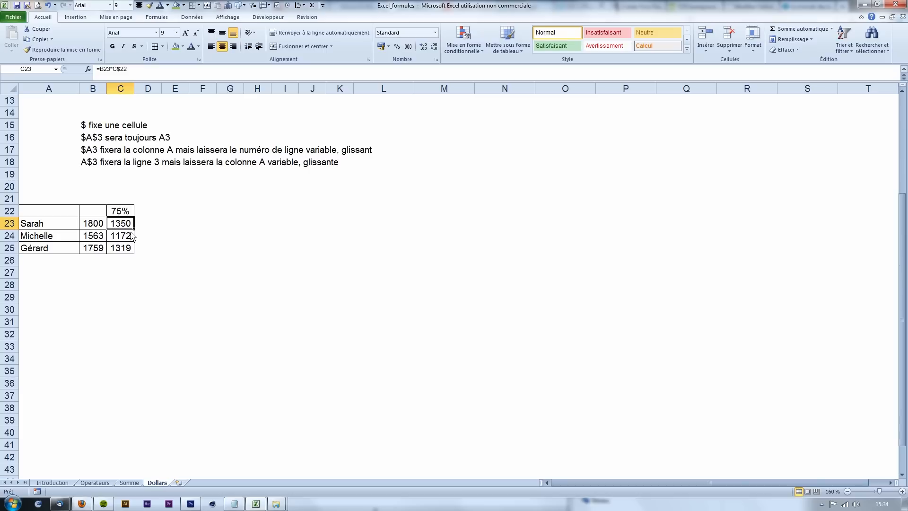
{"action": "scroll", "coordinate": [132, 235], "scroll_direction": "up", "scroll_amount": 4}
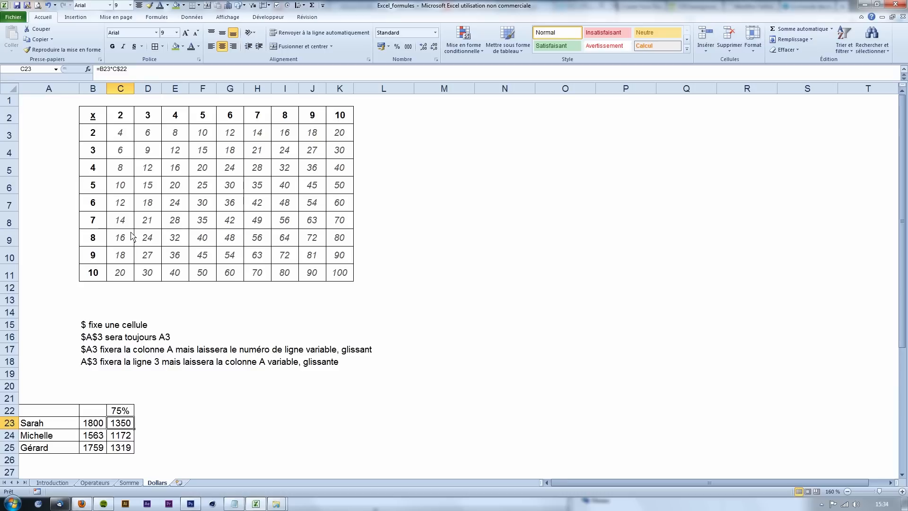
{"action": "left_click", "coordinate": [108, 71]}
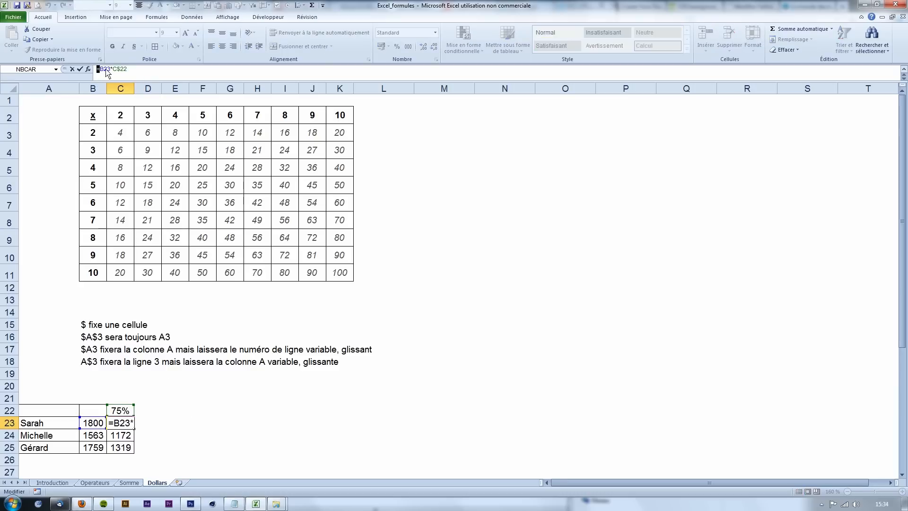